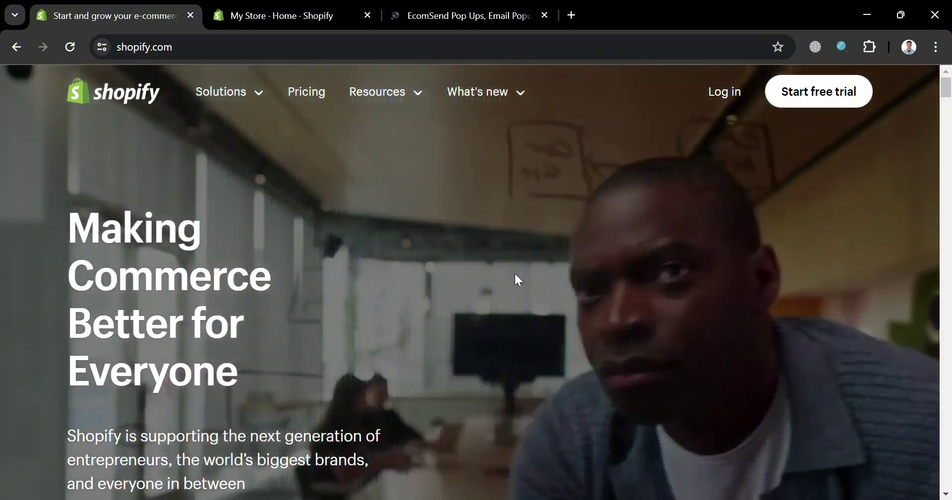
# Step: Scroll up and down through the shopify.com marketing homepage
pyautogui.scroll(1, 440, 290)
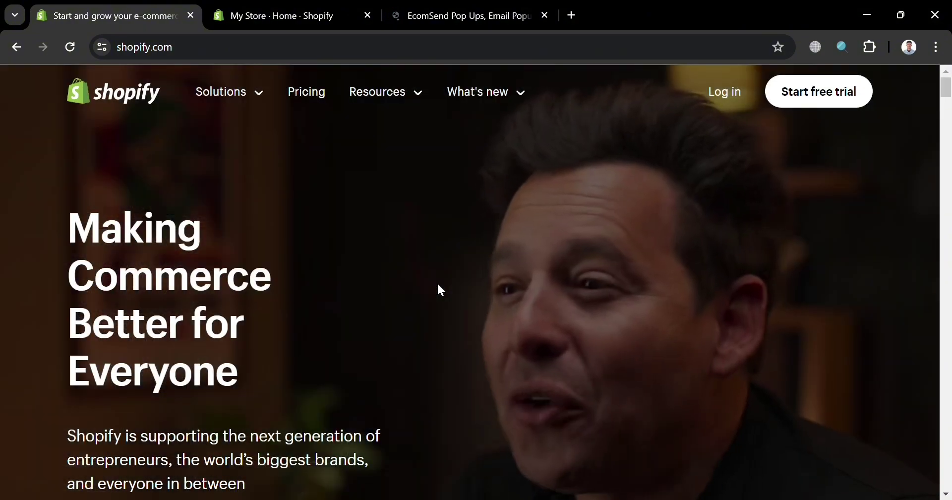
pyautogui.scroll(-1, 438, 284)
pyautogui.scroll(-1, 440, 289)
pyautogui.scroll(2, 441, 290)
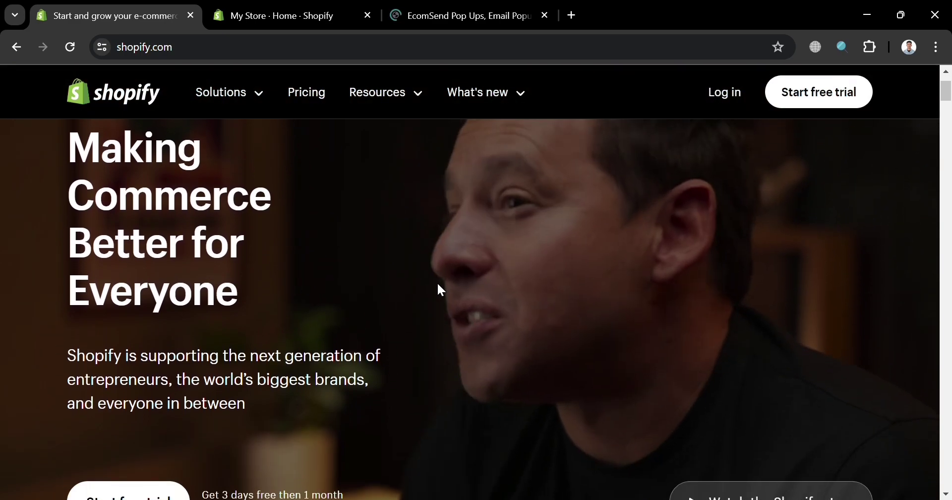
pyautogui.scroll(-4, 438, 285)
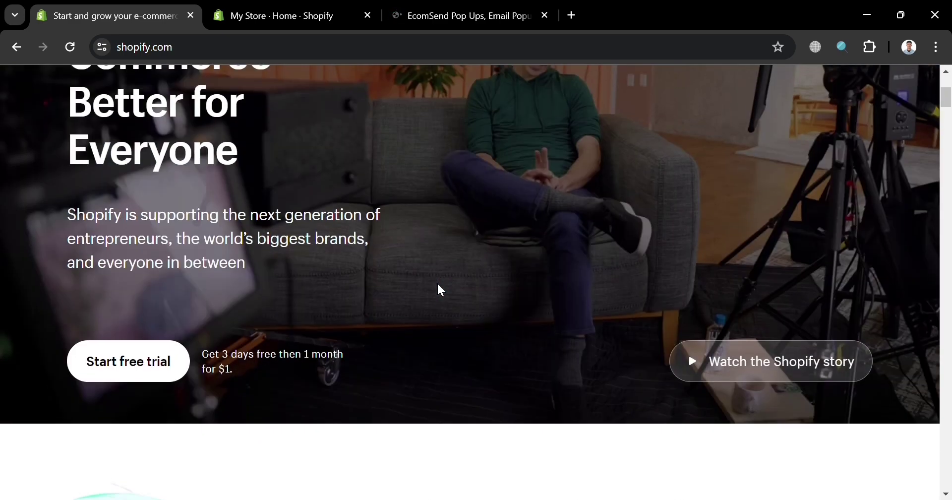
pyautogui.scroll(3, 438, 286)
pyautogui.scroll(-15, 440, 289)
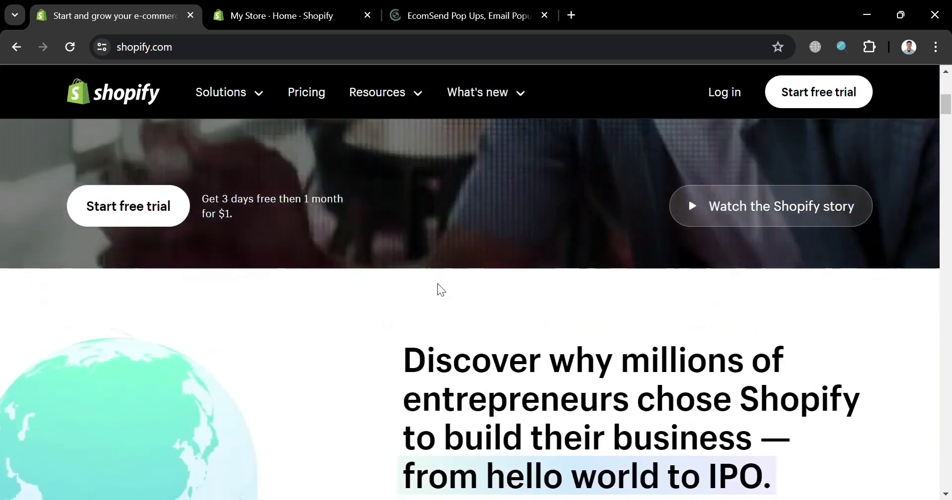
pyautogui.scroll(-20, 438, 284)
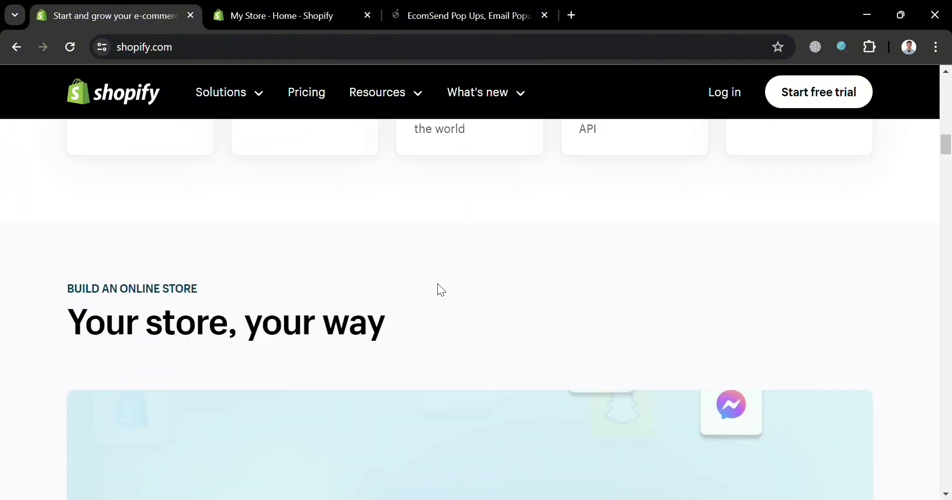
pyautogui.scroll(-20, 437, 286)
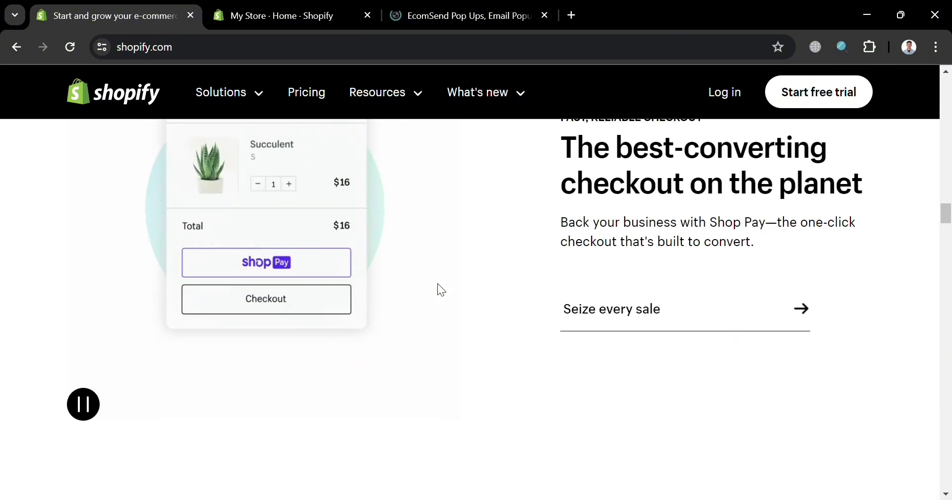
pyautogui.scroll(-20, 437, 284)
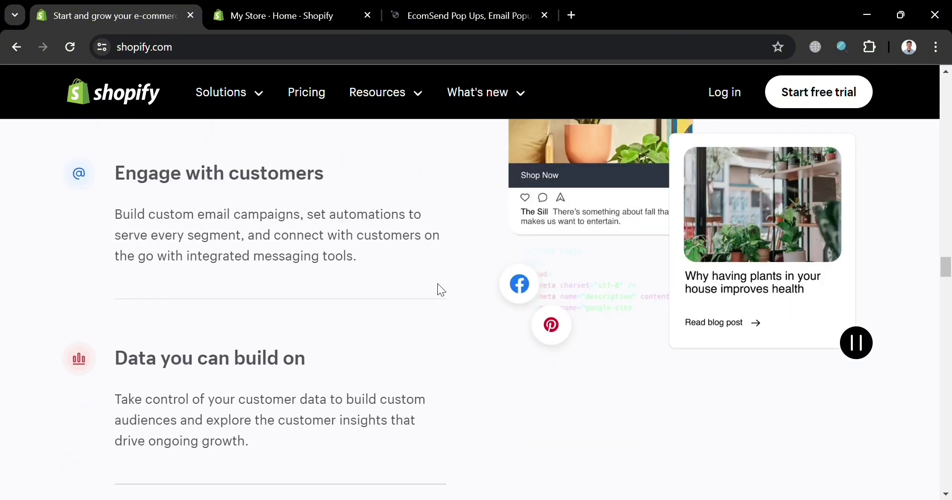
pyautogui.scroll(-20, 444, 291)
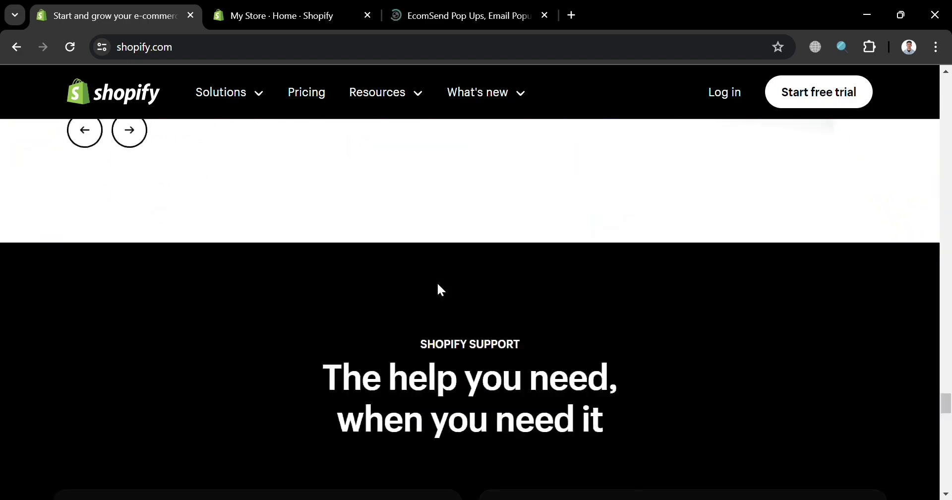
pyautogui.scroll(10, 443, 291)
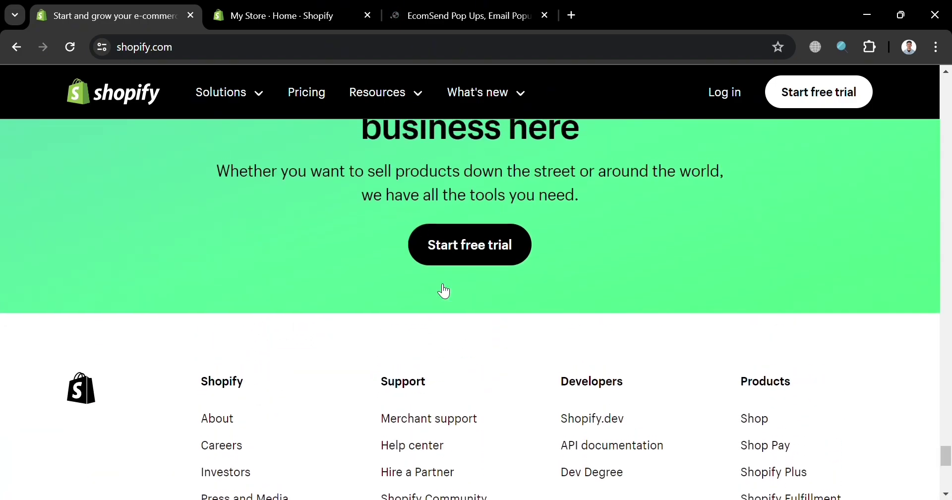
pyautogui.scroll(10, 444, 291)
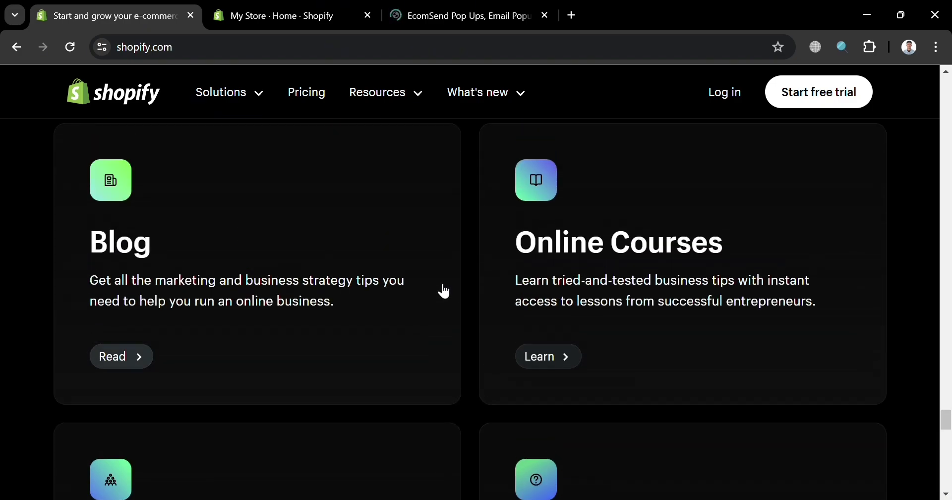
pyautogui.scroll(12, 437, 284)
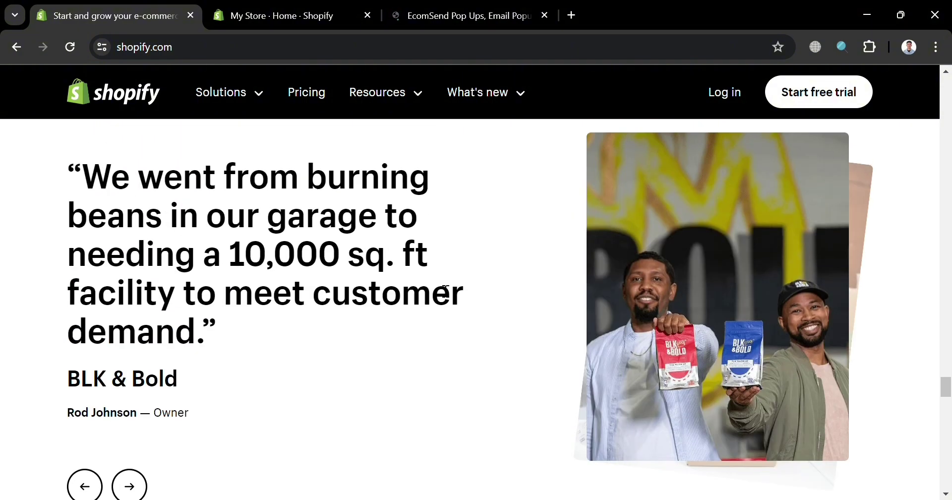
pyautogui.scroll(10, 441, 290)
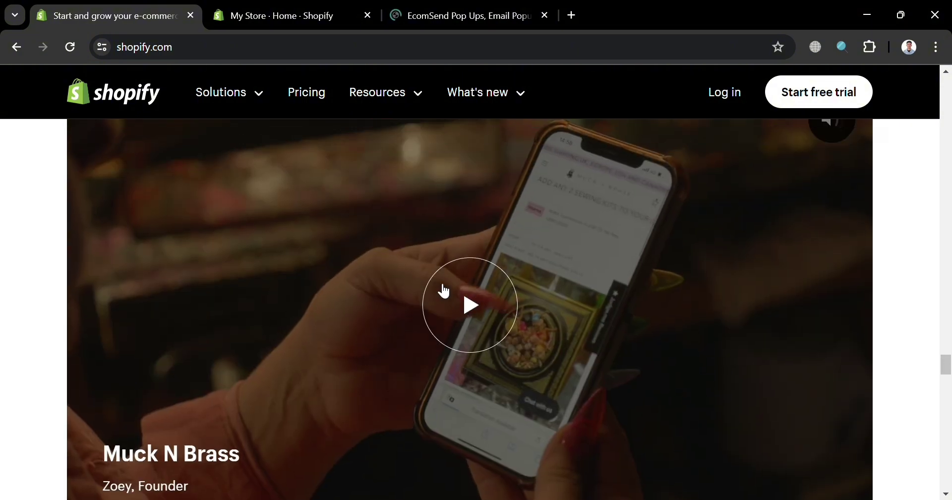
pyautogui.scroll(12, 445, 290)
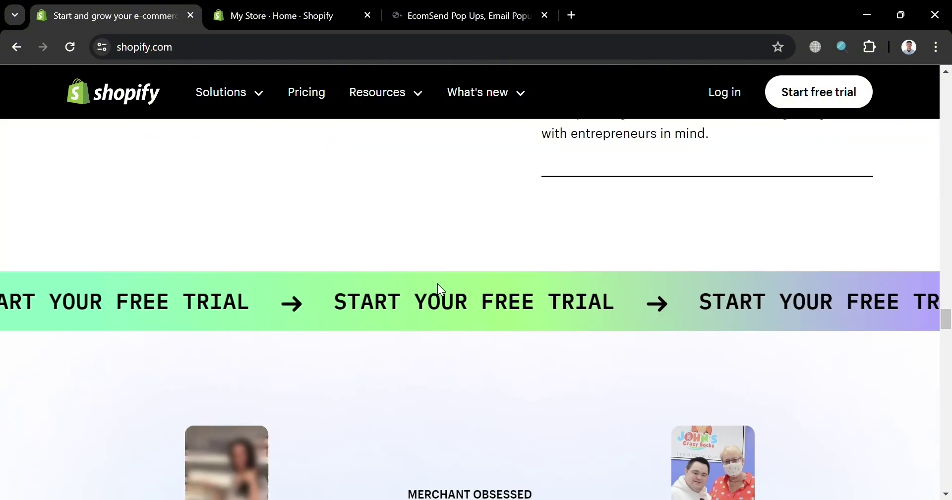
pyautogui.scroll(12, 441, 290)
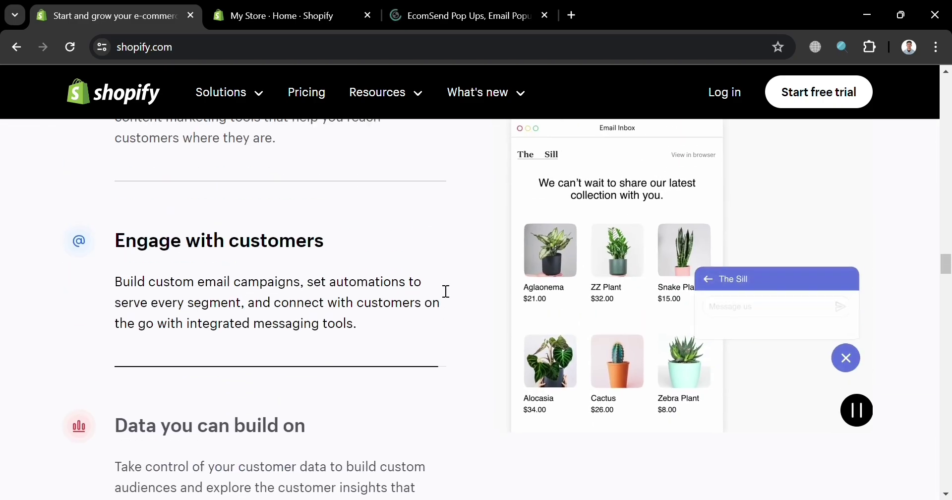
pyautogui.scroll(12, 437, 284)
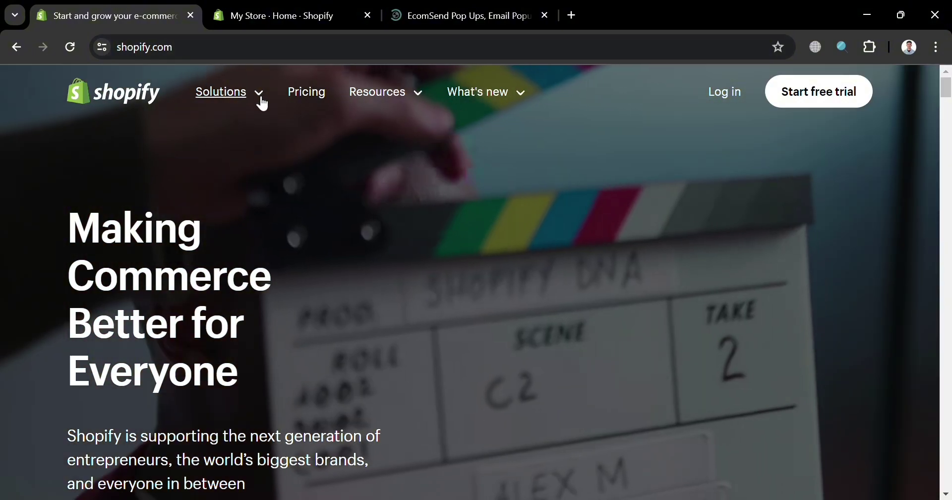
# Step: Look through the Solutions and Resources menus, then close them
pyautogui.click(259, 100)
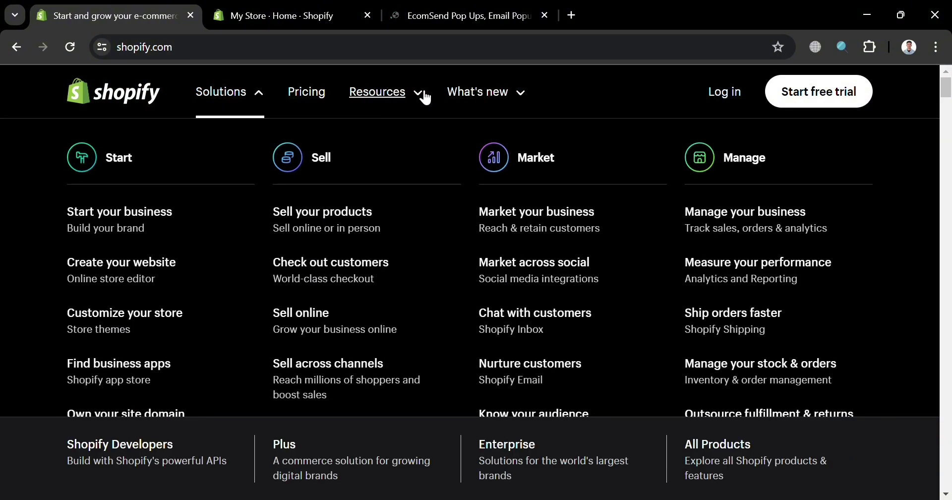
pyautogui.click(424, 94)
pyautogui.click(462, 463)
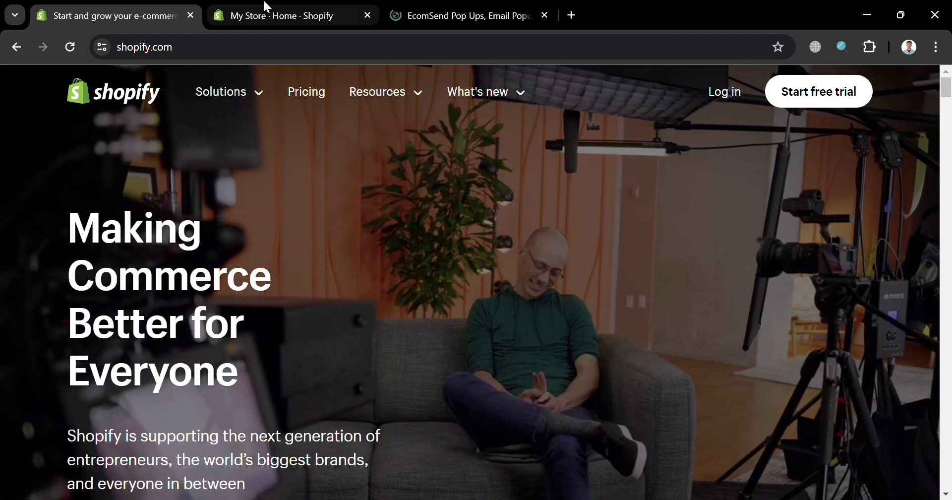
# Step: From the store admin home, open the suggested apps and reach the EcomSend Pop Ups listing
pyautogui.click(267, 6)
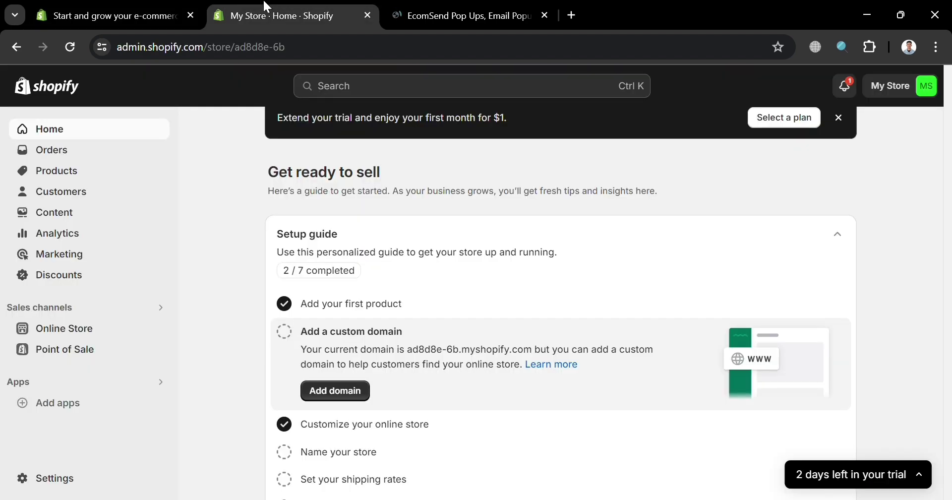
pyautogui.scroll(1, 259, 282)
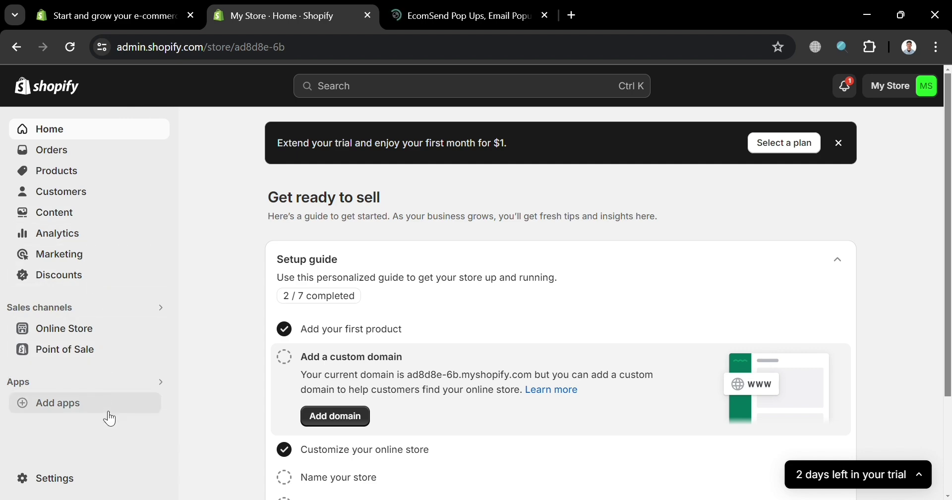
pyautogui.click(38, 410)
pyautogui.scroll(-3, 436, 375)
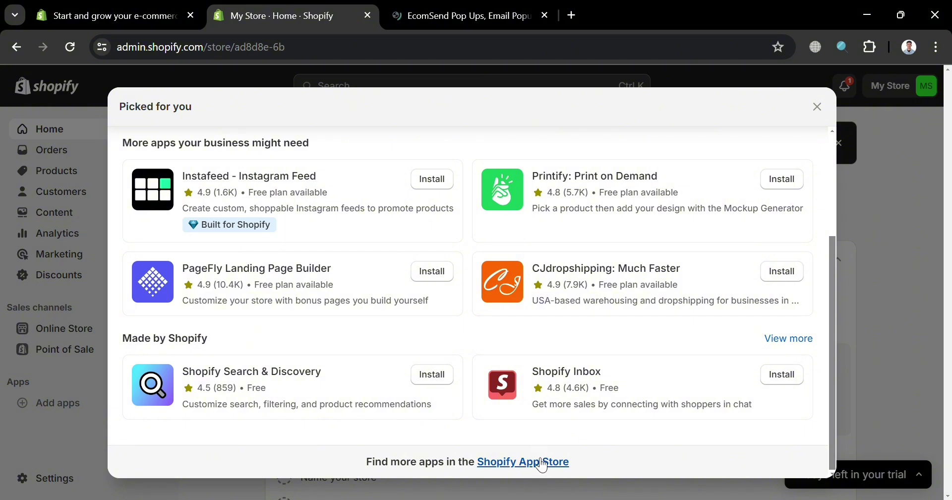
pyautogui.click(438, 7)
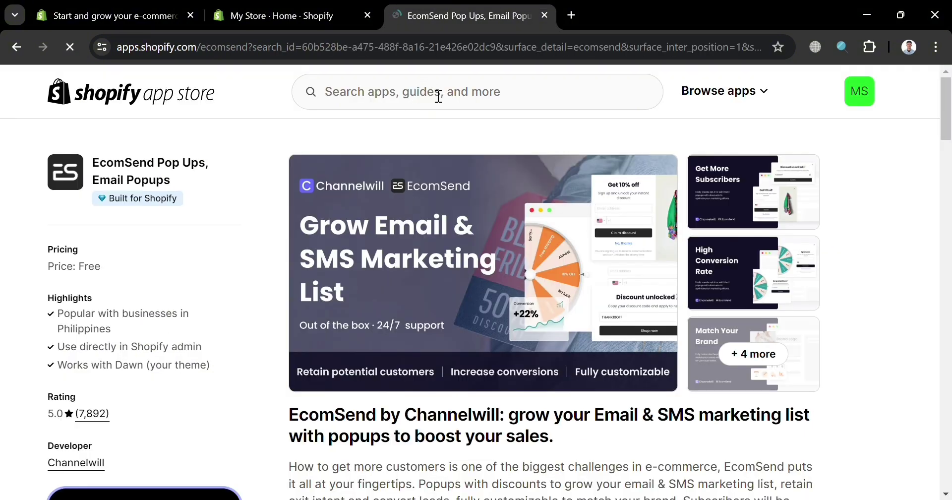
# Step: Abandon an app search and start installing EcomSend Pop Ups from its listing
pyautogui.click(394, 89)
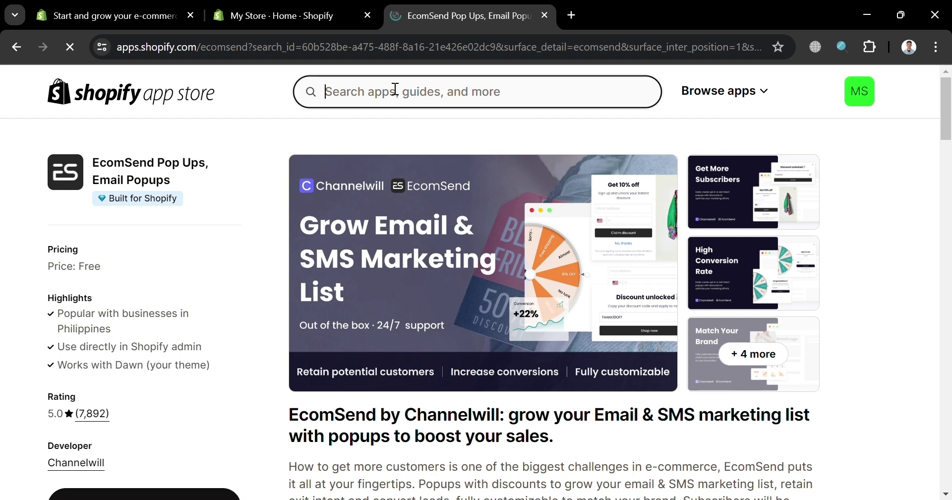
pyautogui.click(326, 126)
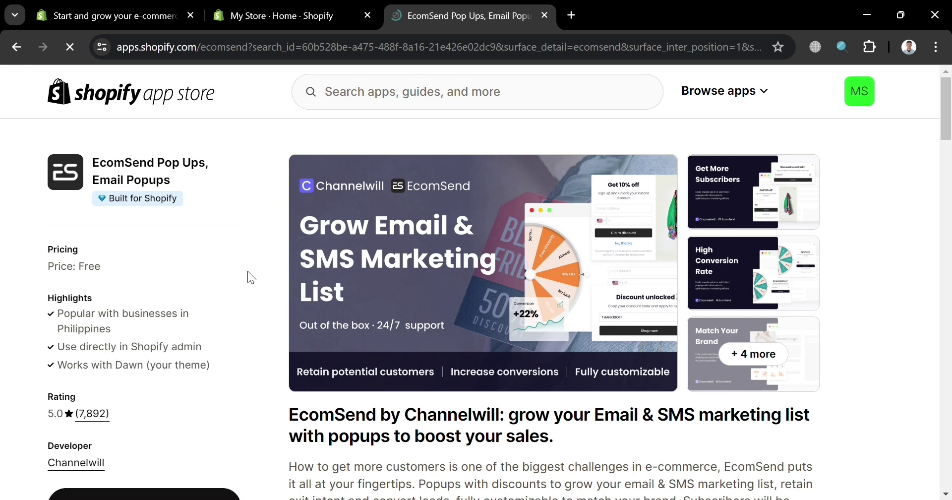
pyautogui.scroll(-3, 246, 272)
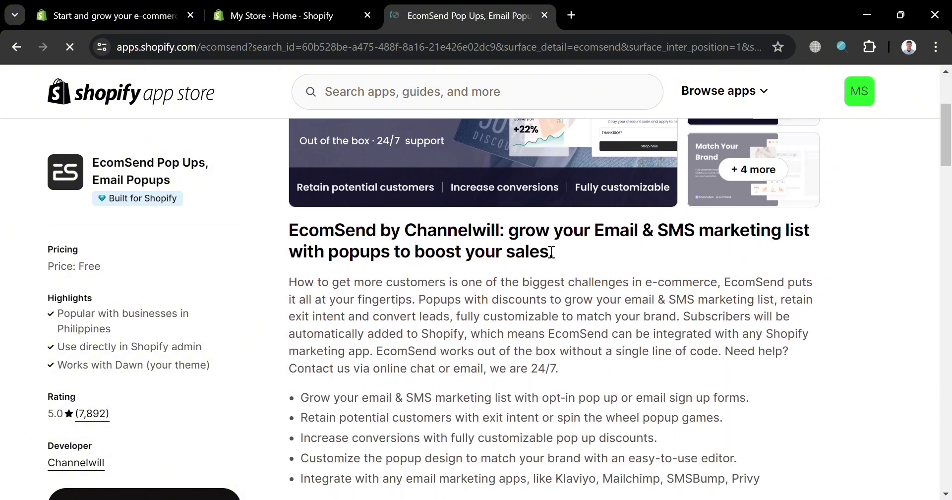
pyautogui.scroll(-2, 731, 323)
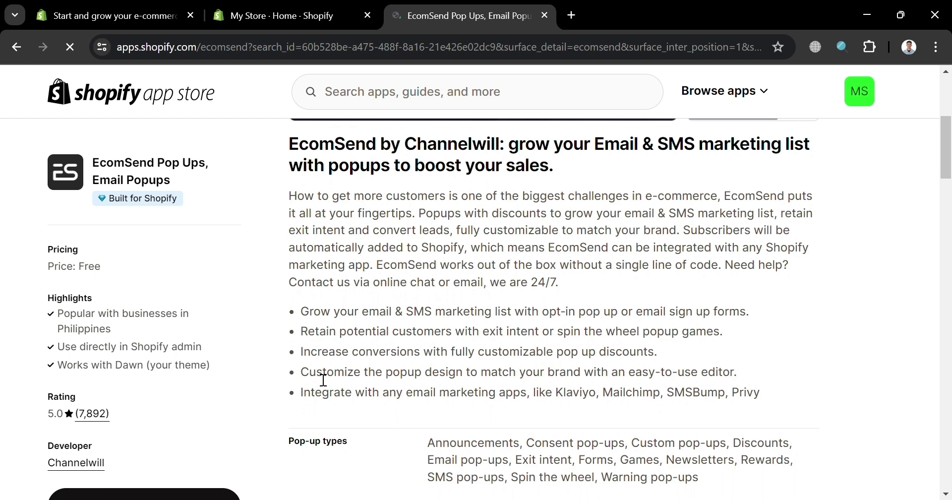
pyautogui.scroll(-5, 322, 380)
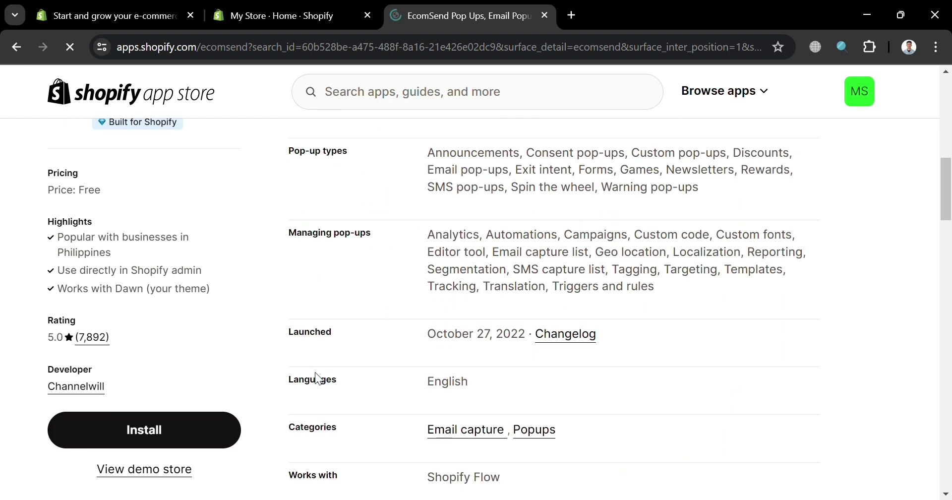
pyautogui.scroll(-1, 316, 379)
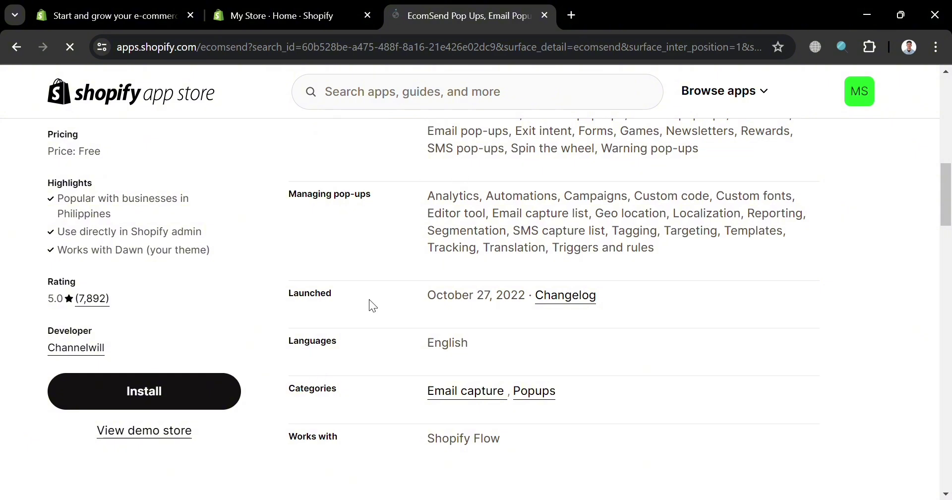
pyautogui.click(165, 395)
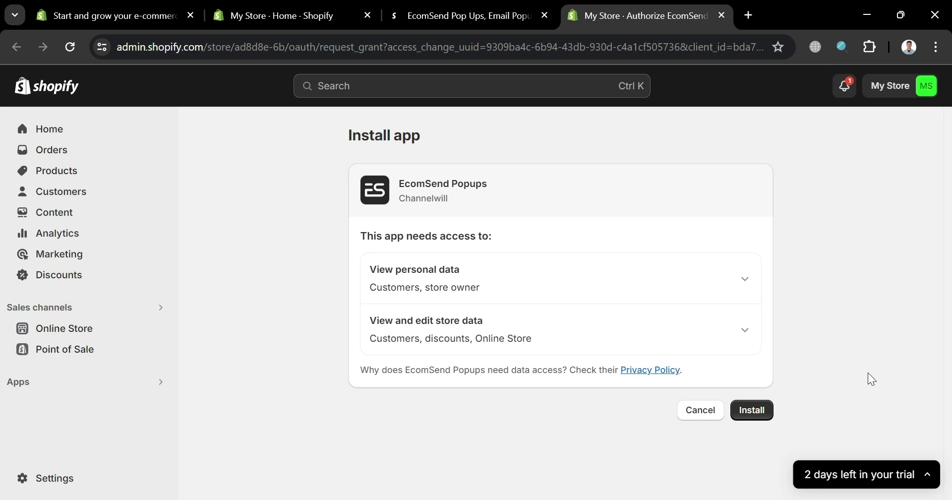
# Step: Grant EcomSend Popups the requested customer and store data access to complete installation
pyautogui.click(750, 412)
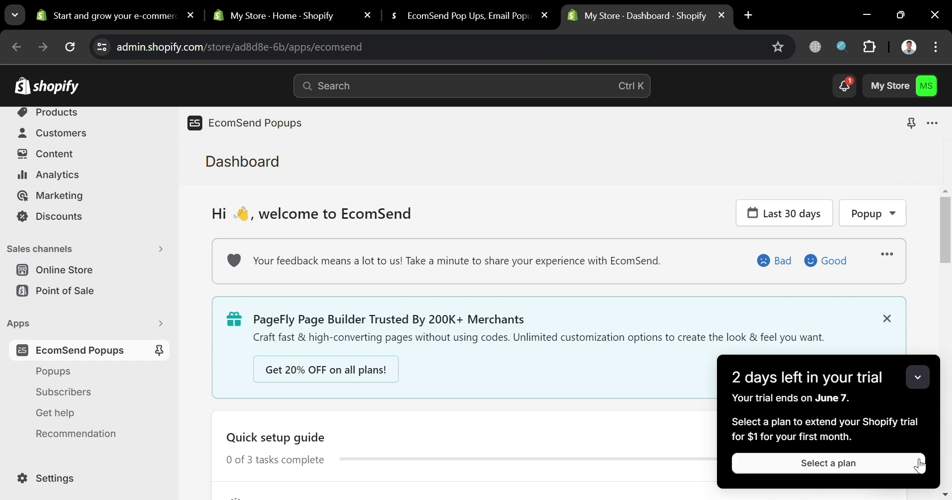
# Step: Collapse the trial reminder and use the Quick setup guide's Enable app embed option
pyautogui.click(922, 382)
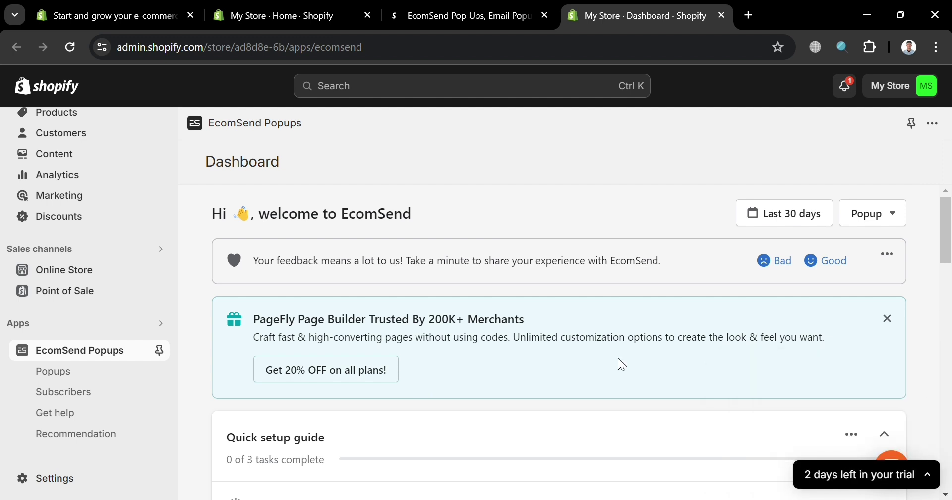
pyautogui.scroll(-3, 557, 287)
pyautogui.scroll(-2, 557, 287)
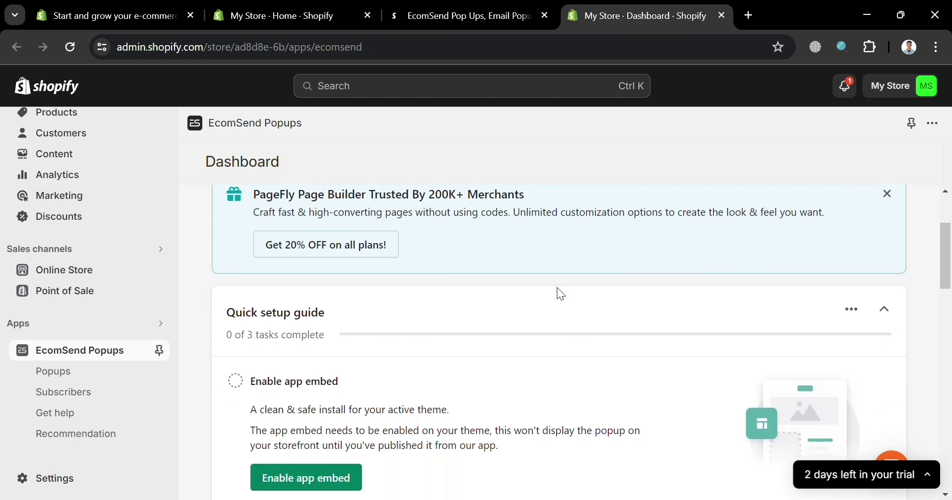
pyautogui.scroll(4, 502, 317)
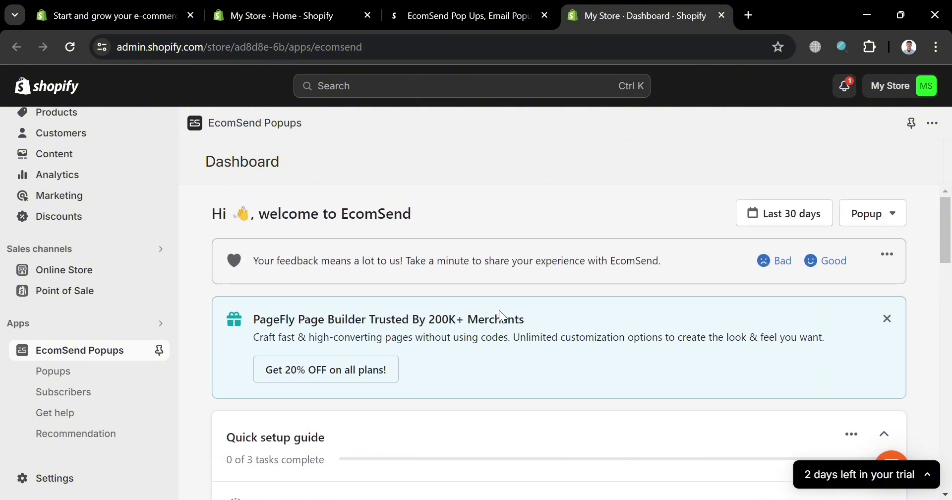
pyautogui.scroll(-2, 502, 316)
pyautogui.scroll(3, 502, 316)
pyautogui.scroll(-5, 500, 313)
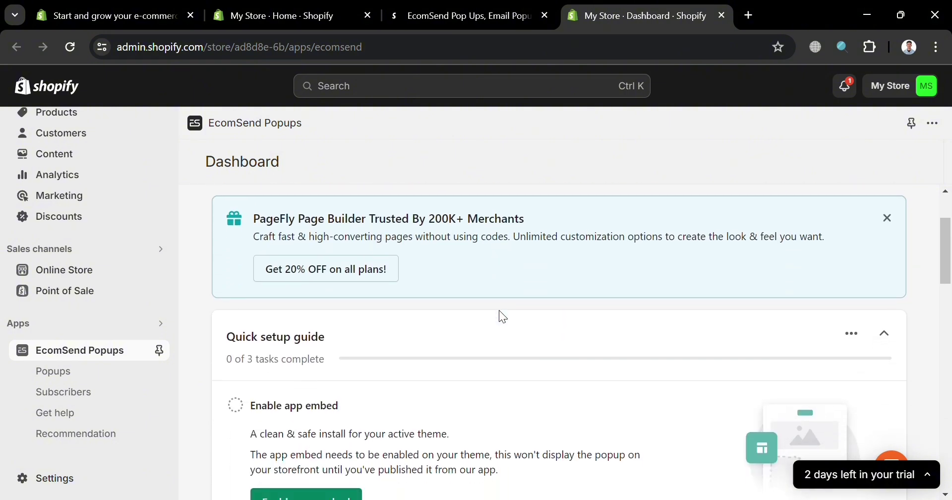
pyautogui.click(351, 341)
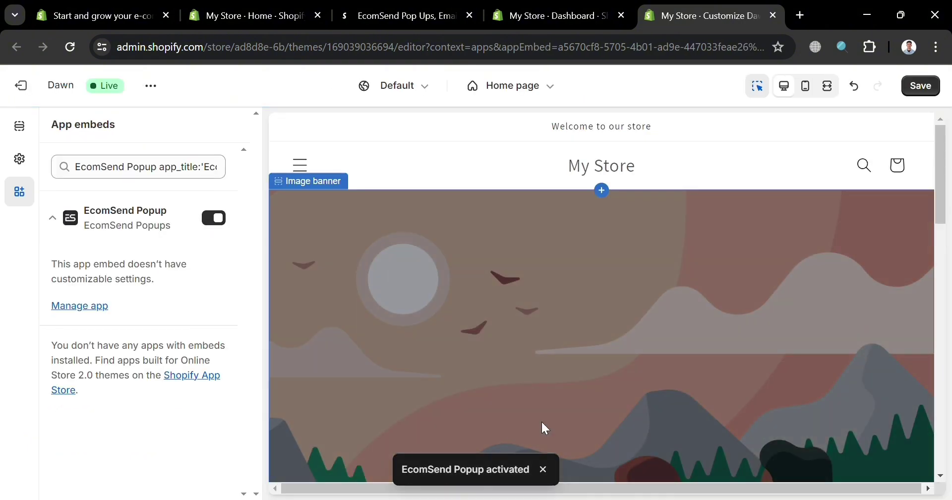
# Step: Save the Dawn theme with the EcomSend Popup embed on and return to the EcomSend dashboard
pyautogui.scroll(-6, 540, 420)
pyautogui.scroll(-3, 542, 423)
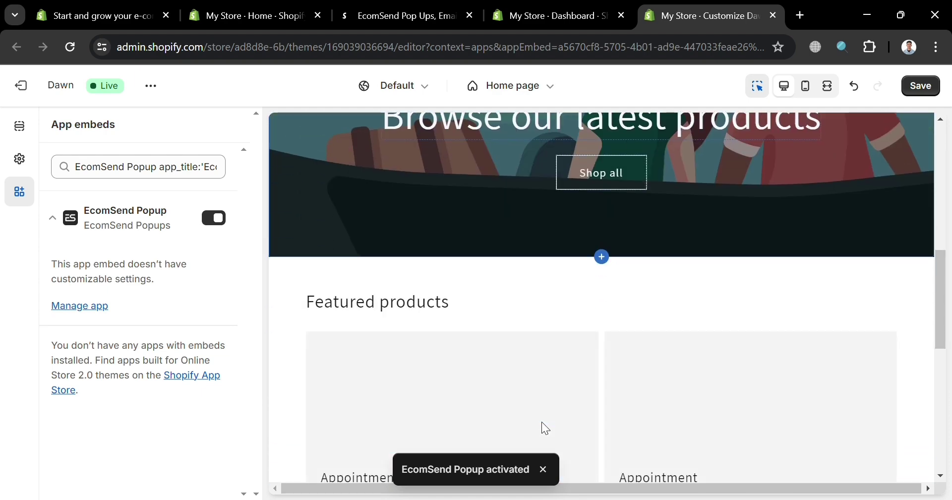
pyautogui.scroll(-2, 541, 422)
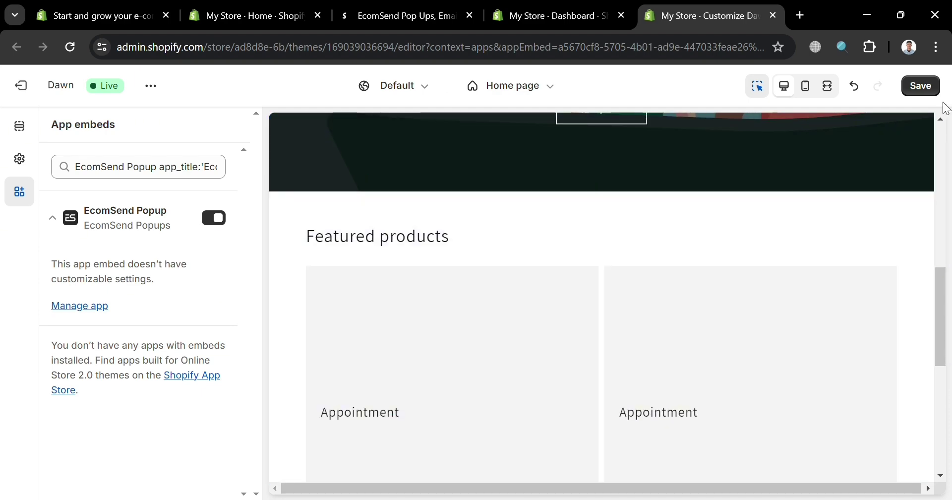
pyautogui.click(921, 86)
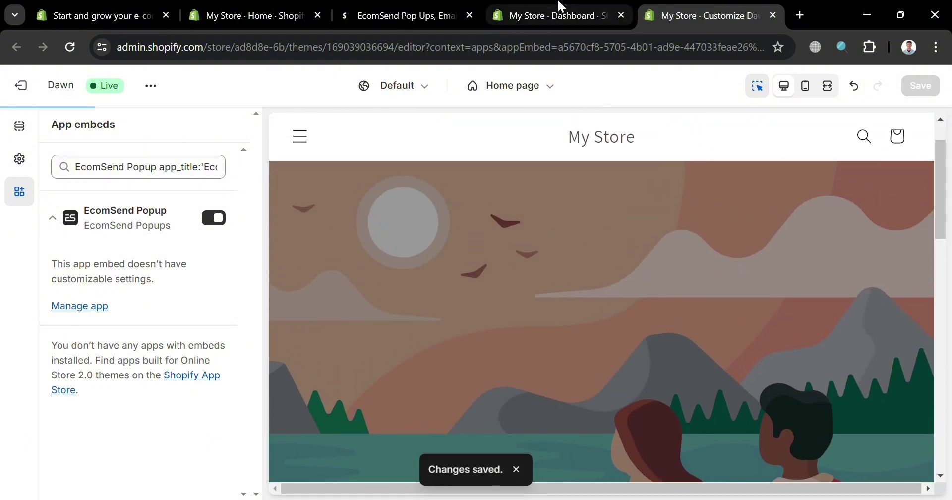
pyautogui.click(560, 7)
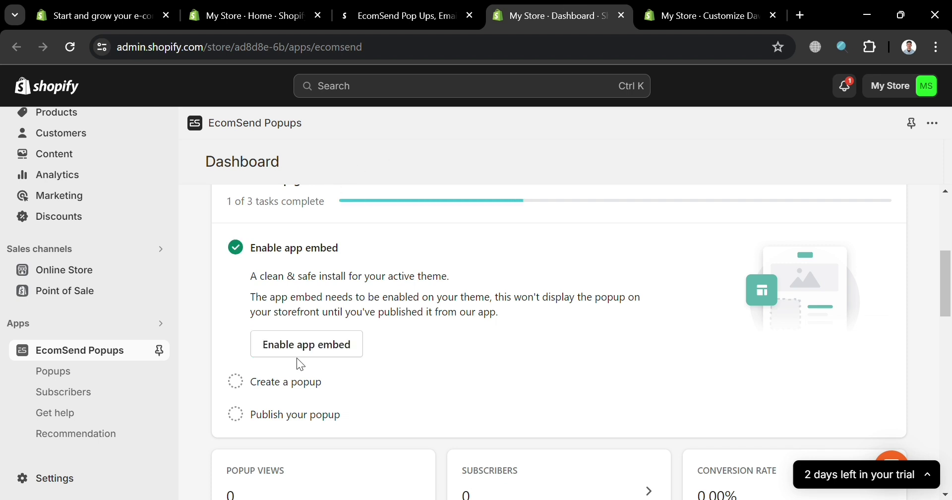
# Step: Create a new popup from the Spin to win wheel template via the Create a popup setup step
pyautogui.scroll(-2, 754, 323)
pyautogui.scroll(2, 238, 415)
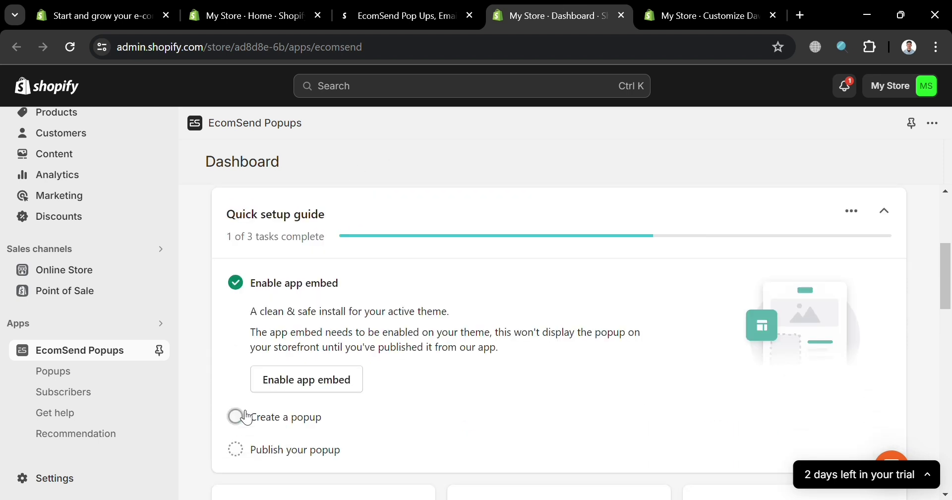
pyautogui.click(294, 418)
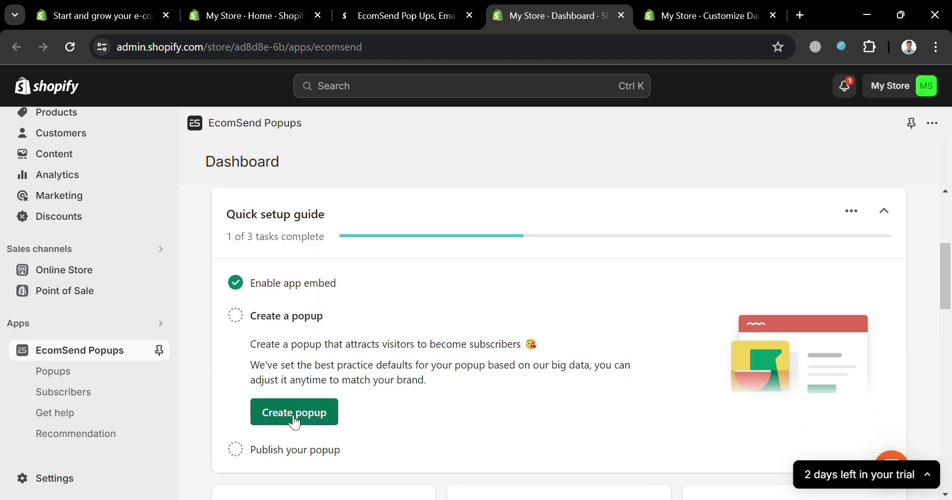
pyautogui.click(294, 417)
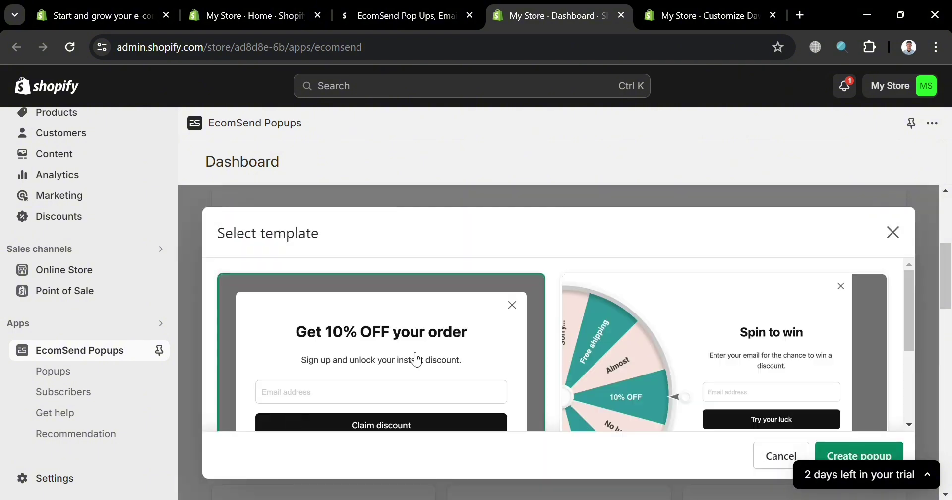
pyautogui.scroll(-3, 541, 332)
pyautogui.scroll(2, 541, 331)
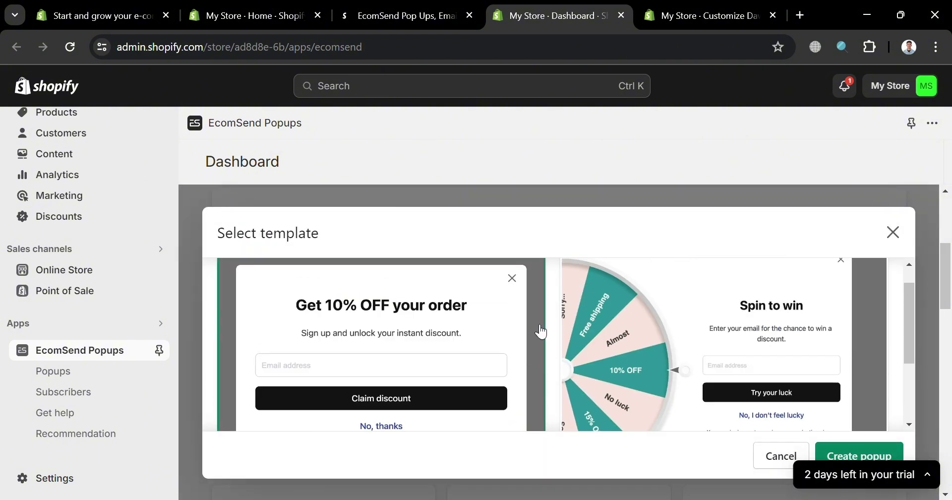
pyautogui.scroll(1, 541, 331)
pyautogui.click(673, 379)
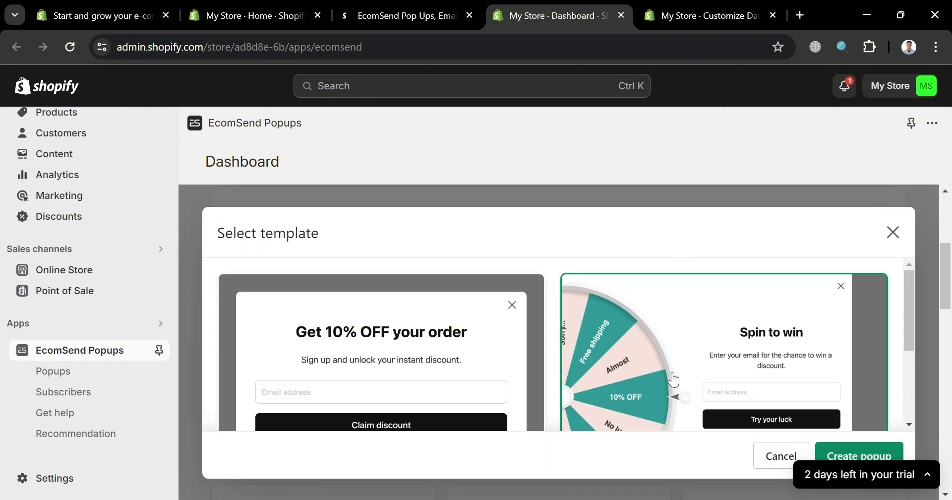
pyautogui.scroll(-3, 672, 379)
pyautogui.click(887, 455)
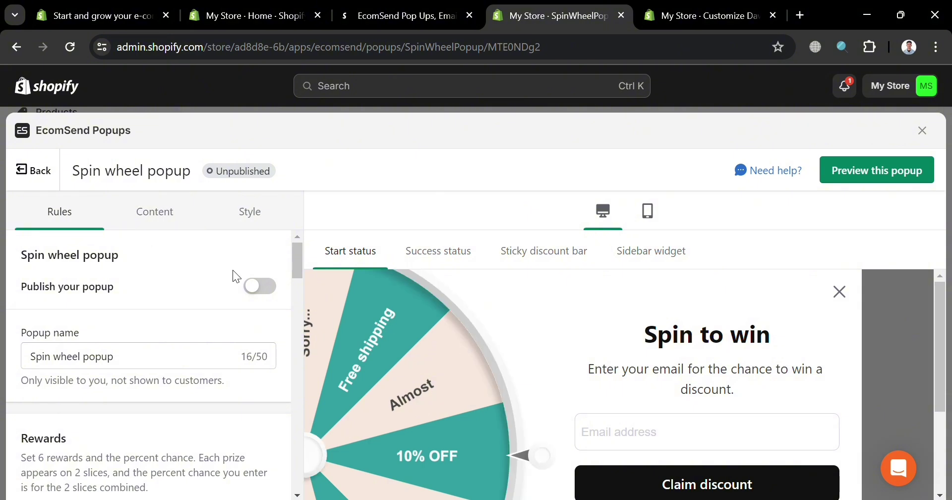
# Step: Publish the spin wheel popup and dismiss the Published successfully confirmation
pyautogui.click(260, 288)
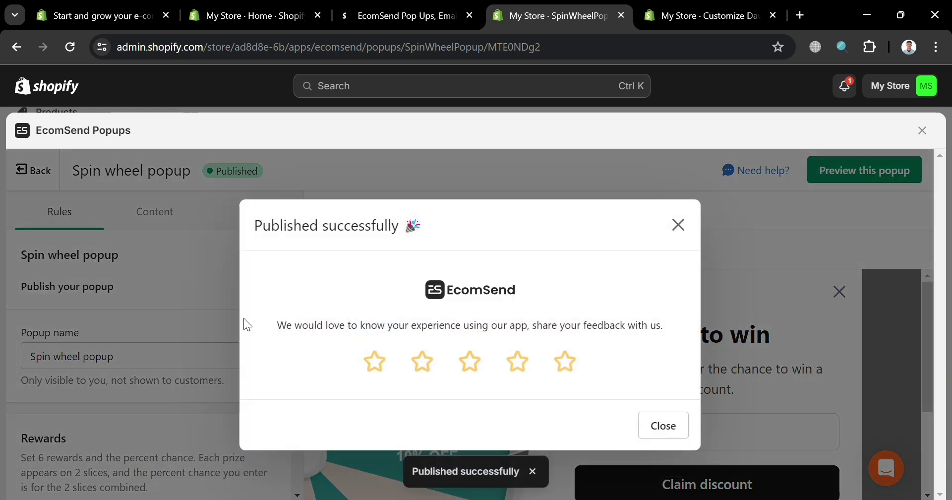
pyautogui.click(678, 226)
pyautogui.scroll(-1, 238, 424)
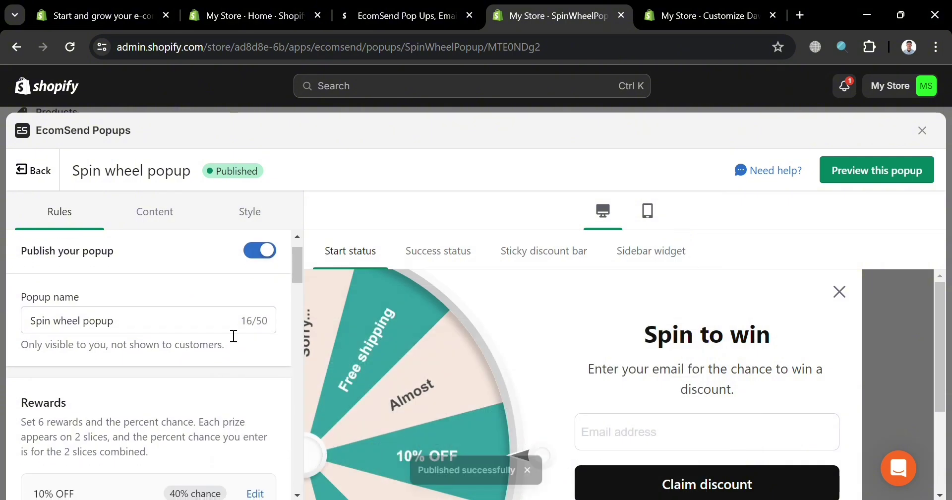
# Step: Edit the popup name, typing 'cy' and deleting trailing characters
pyautogui.click(246, 324)
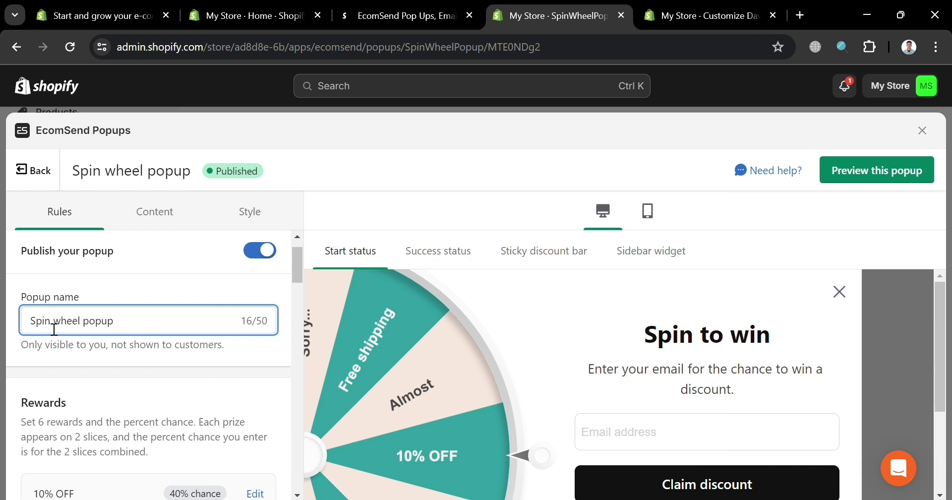
pyautogui.write('cy')
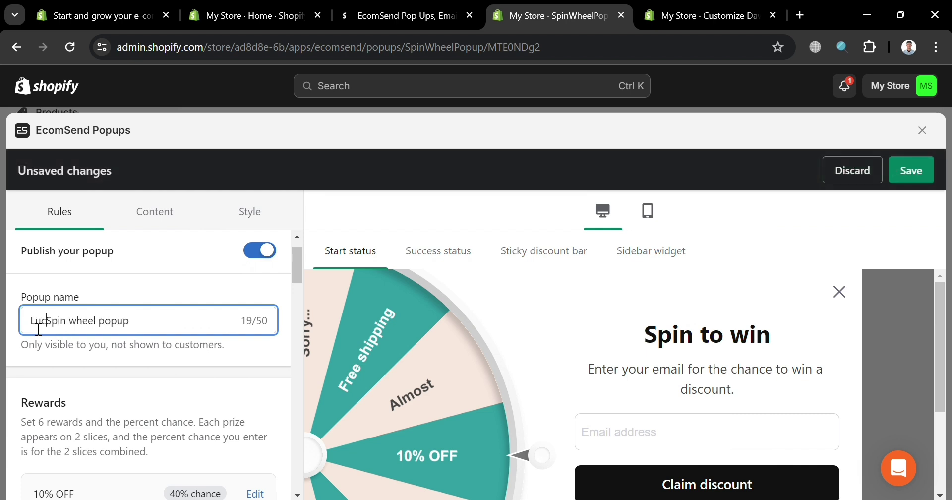
pyautogui.click(223, 324)
pyautogui.press('BackSpace')
pyautogui.press('BackSpace')
pyautogui.press('BackSpace')
pyautogui.press('BackSpace')
pyautogui.press('BackSpace')
pyautogui.press('BackSpace')
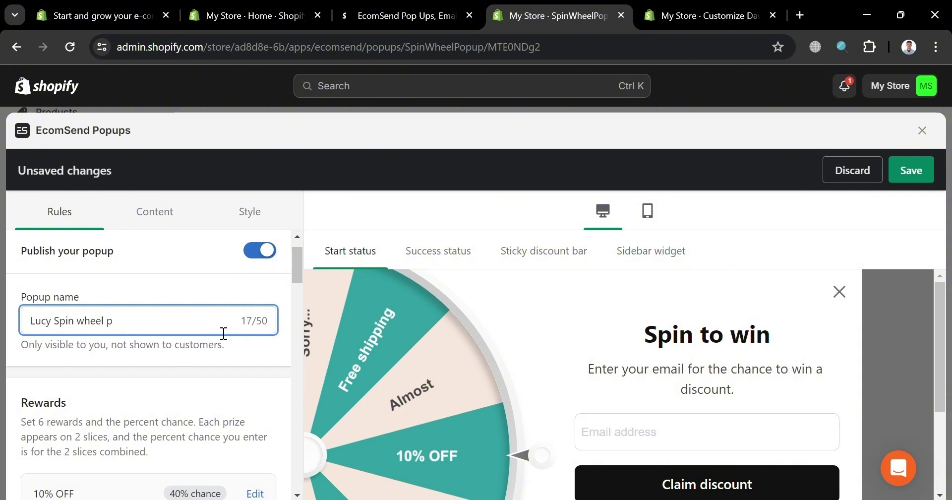
# Step: Change the 10% OFF reward's chance from 40 to 30
pyautogui.scroll(-2, 224, 334)
pyautogui.scroll(-1, 223, 333)
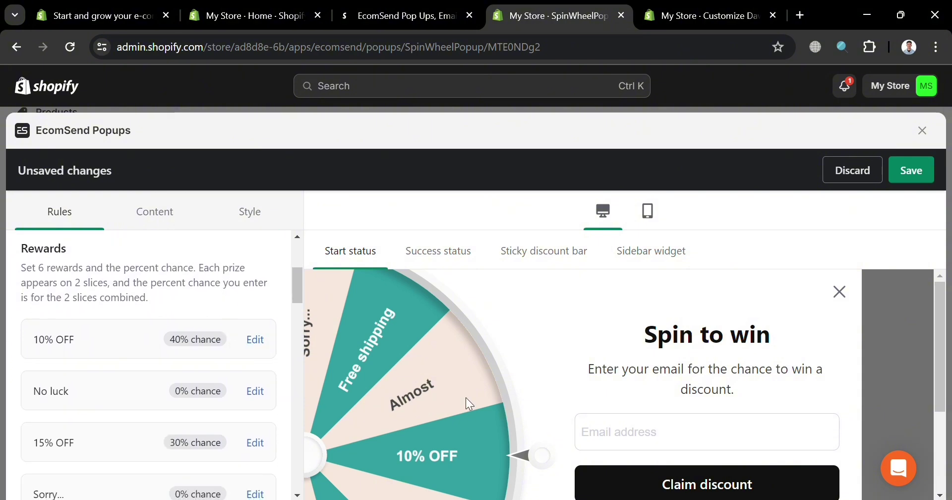
pyautogui.scroll(-2, 465, 397)
pyautogui.scroll(1, 465, 397)
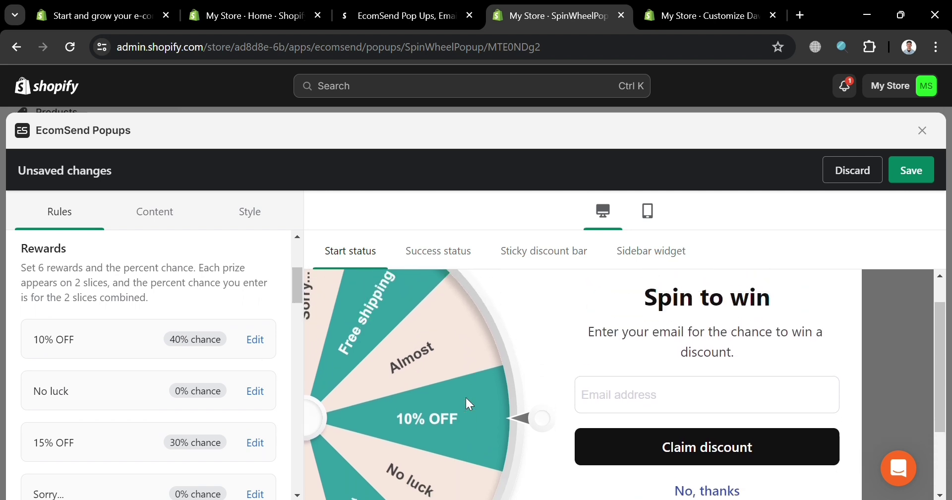
pyautogui.click(258, 342)
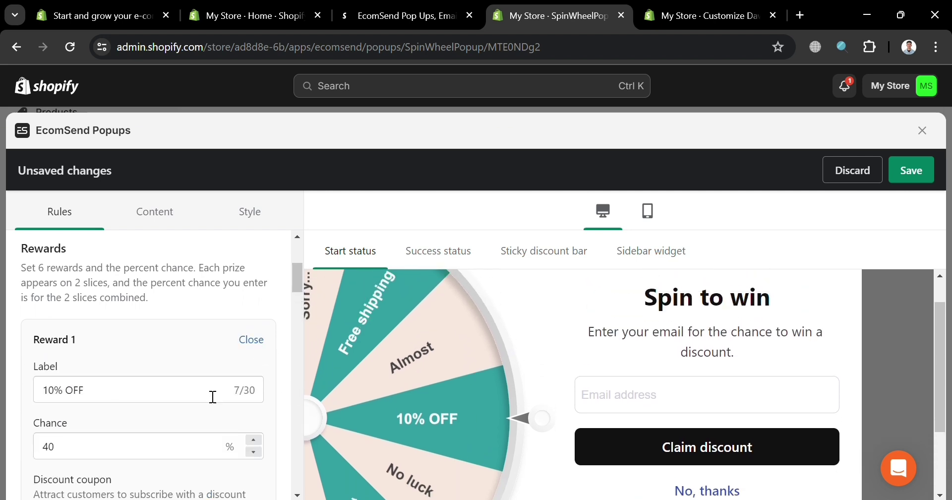
pyautogui.scroll(-2, 237, 402)
pyautogui.click(198, 371)
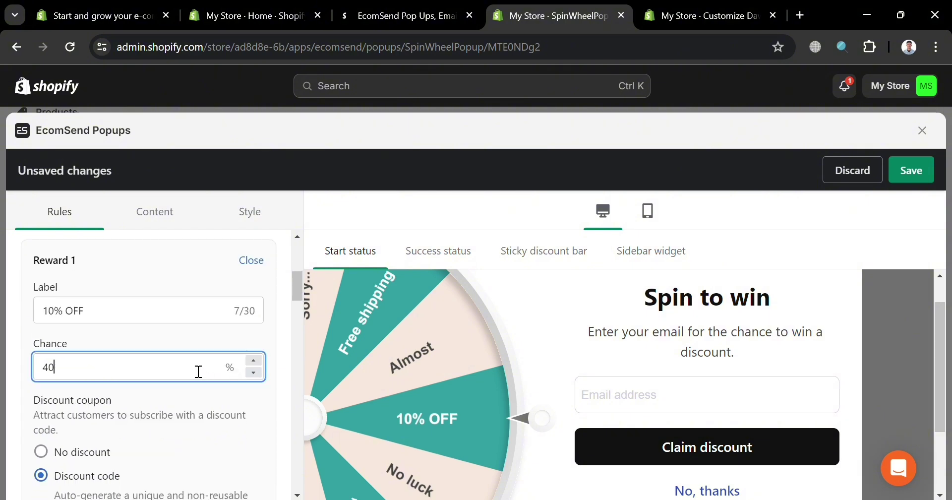
pyautogui.press('BackSpace')
pyautogui.press('BackSpace')
pyautogui.write('0')
pyautogui.press('BackSpace')
pyautogui.write('30')
pyautogui.scroll(-2, 147, 391)
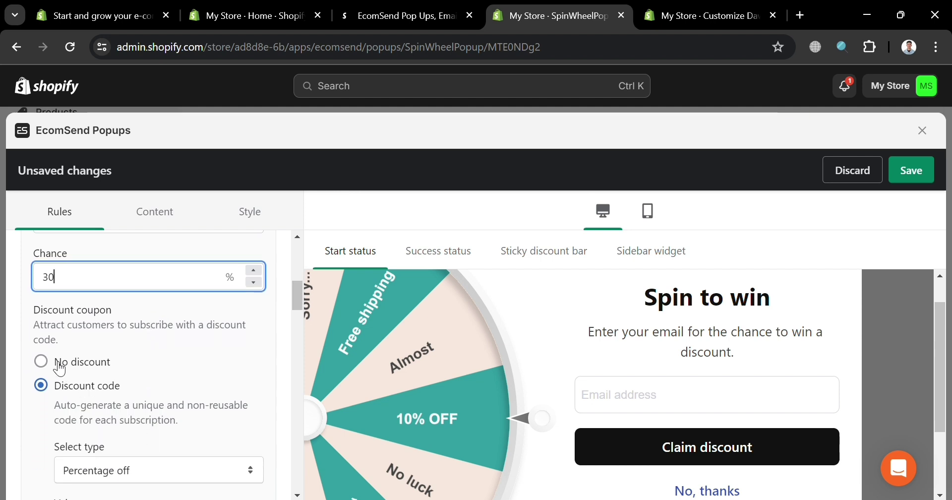
pyautogui.click(152, 375)
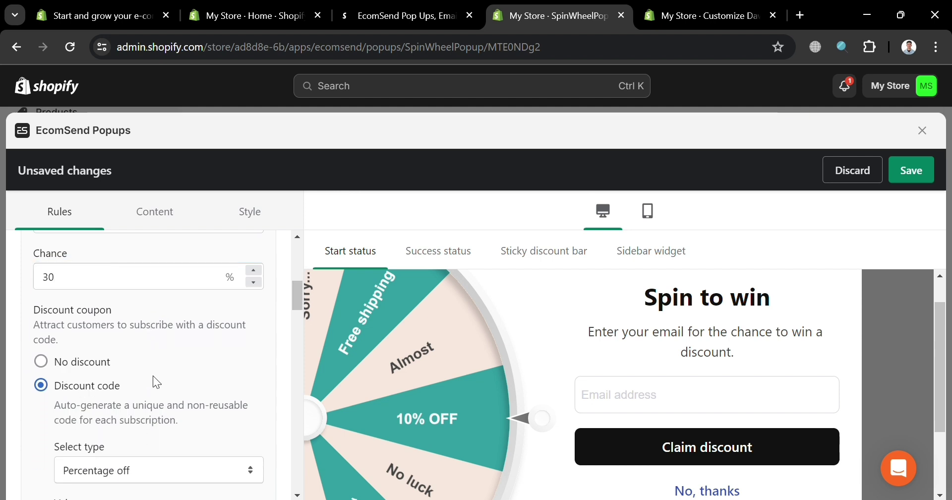
# Step: Give the No luck reward a 10 chance instead of 0
pyautogui.scroll(-3, 153, 460)
pyautogui.scroll(-2, 157, 462)
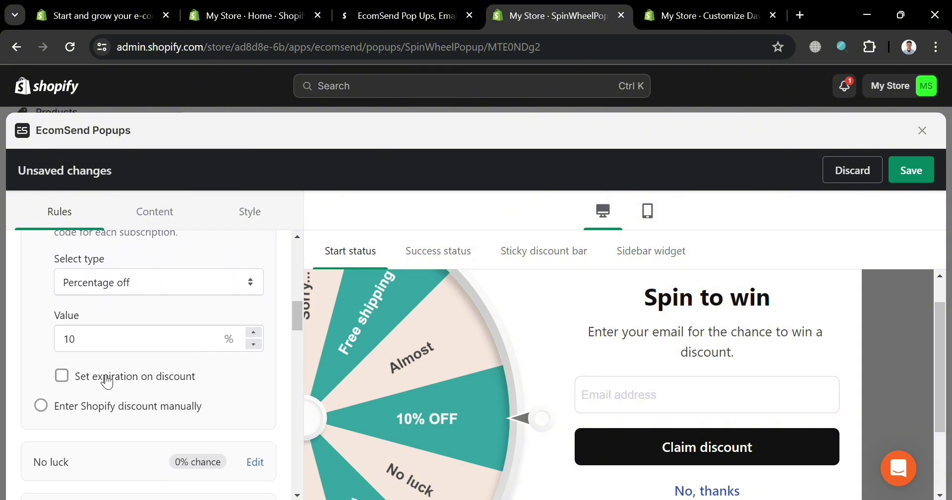
pyautogui.scroll(-3, 188, 426)
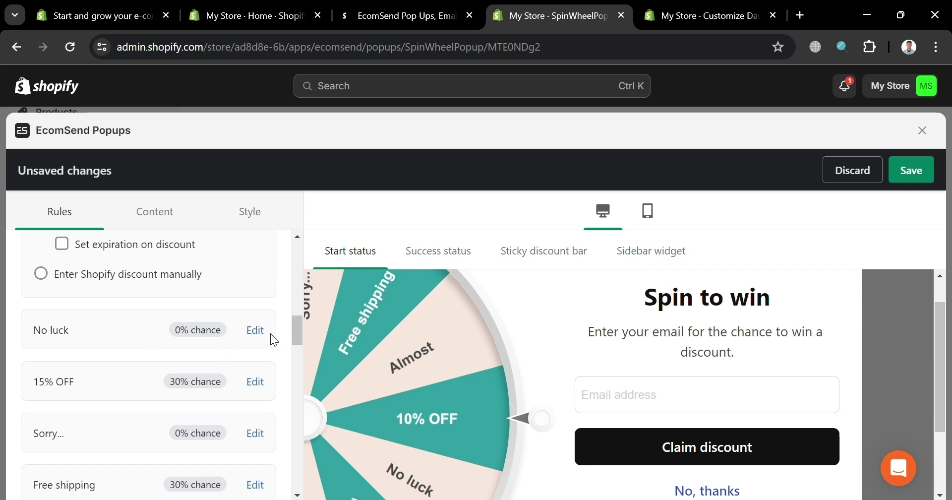
pyautogui.scroll(-1, 269, 333)
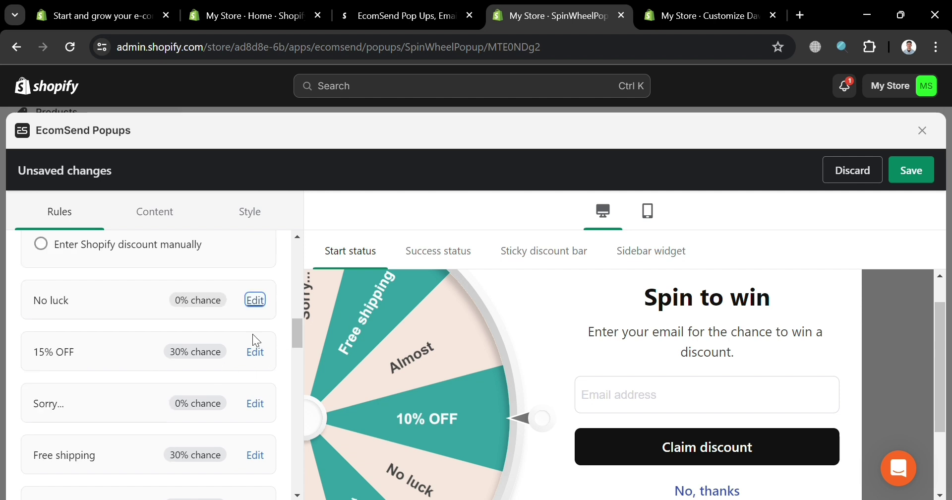
pyautogui.click(255, 301)
pyautogui.click(156, 418)
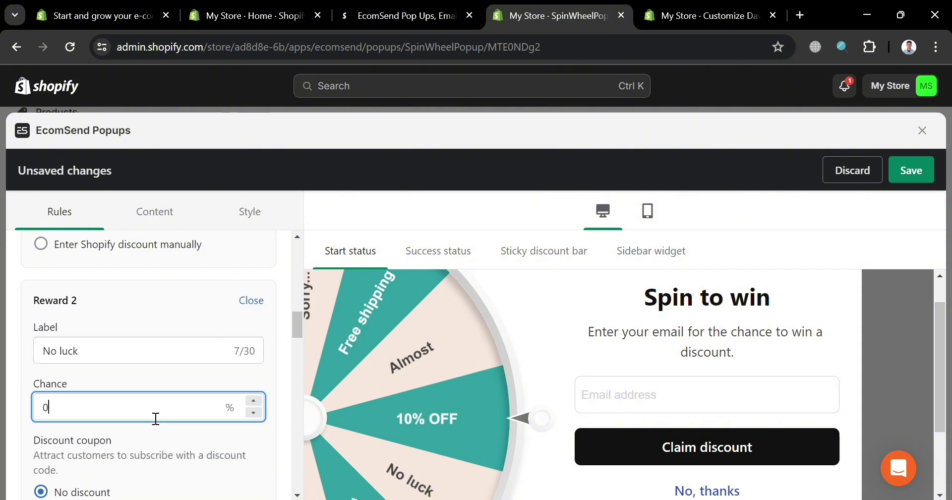
pyautogui.scroll(-2, 252, 436)
pyautogui.press('BackSpace')
pyautogui.write('10')
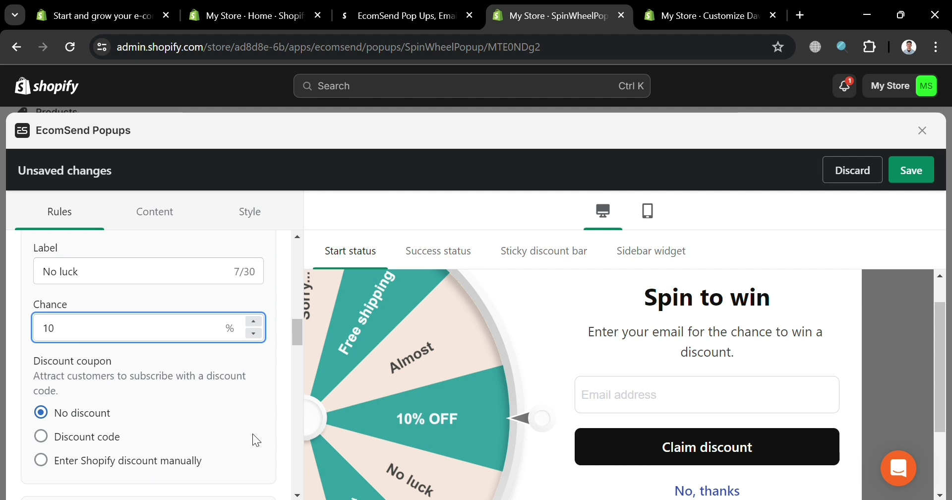
pyautogui.scroll(-6, 252, 433)
pyautogui.scroll(2, 251, 436)
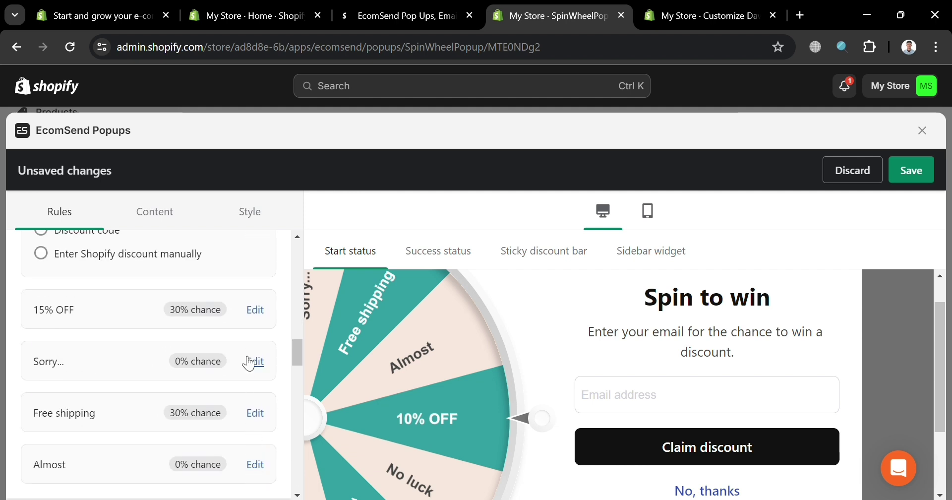
# Step: Review the 15% OFF reward's settings with its auto-generated 15% discount code
pyautogui.click(256, 310)
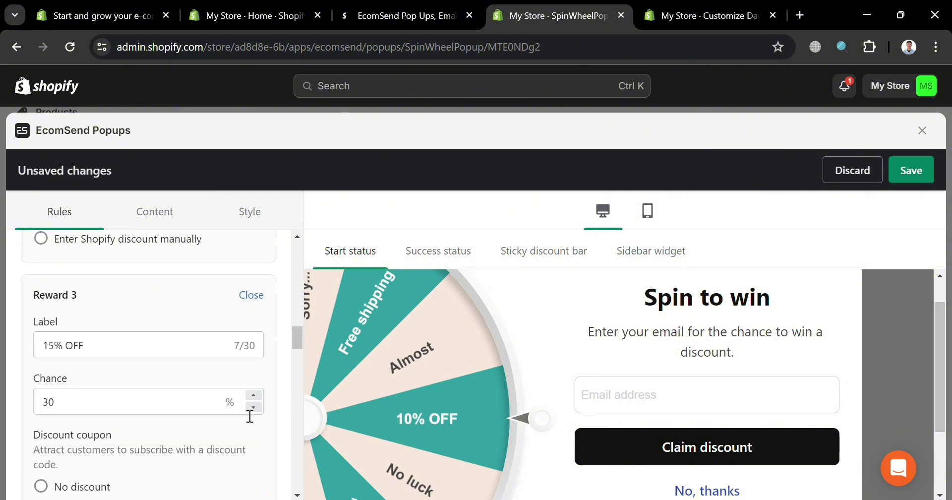
pyautogui.scroll(-4, 250, 416)
pyautogui.scroll(-5, 250, 416)
pyautogui.scroll(-5, 230, 412)
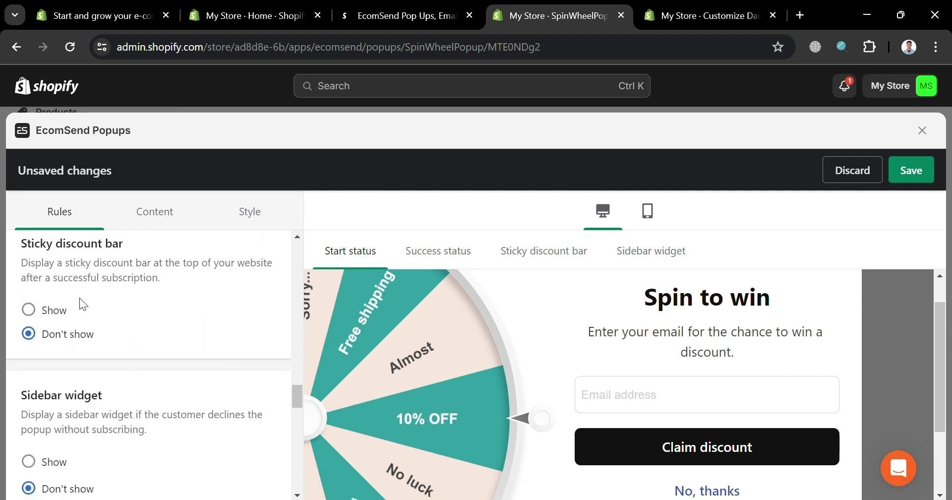
# Step: Leave the sticky discount bar off and show the sidebar widget on the left
pyautogui.click(29, 311)
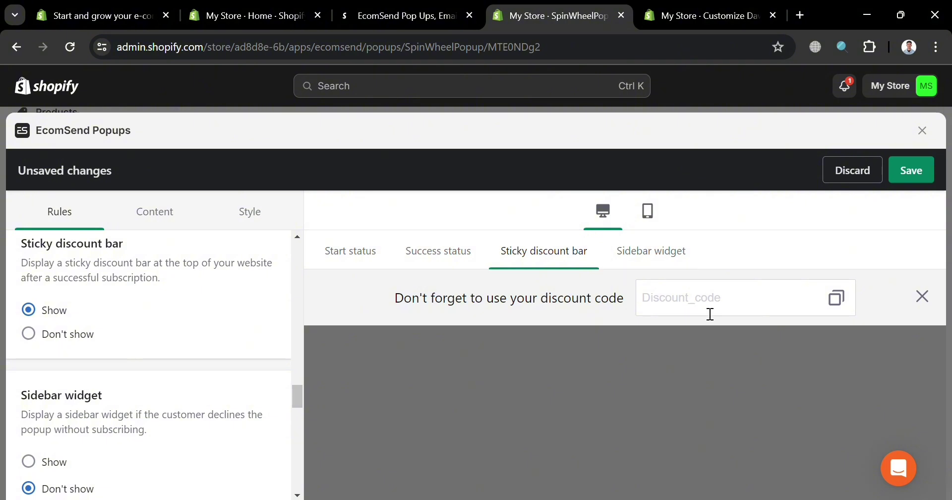
pyautogui.click(35, 338)
pyautogui.scroll(-2, 59, 450)
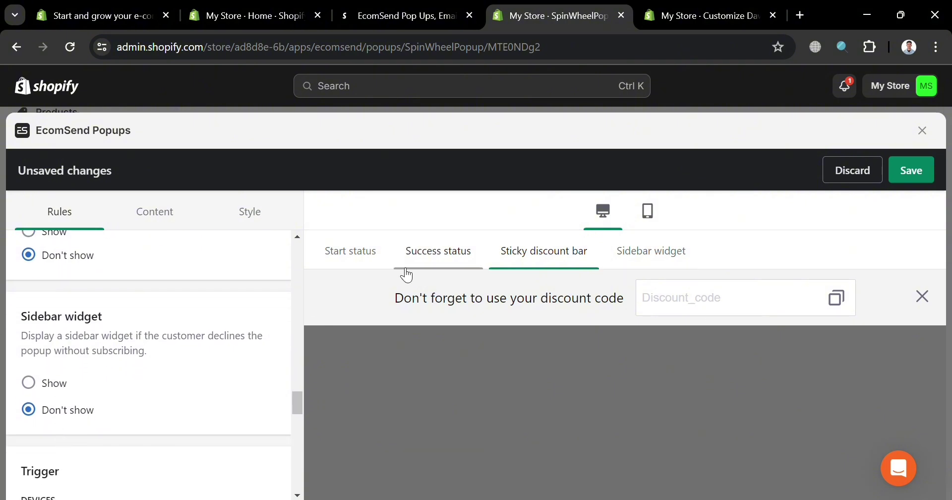
pyautogui.click(30, 384)
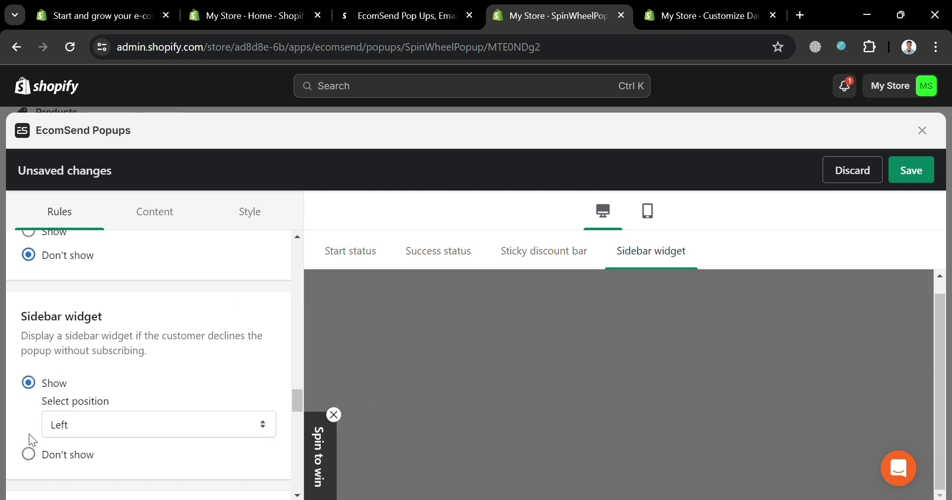
# Step: Review the Trigger, Frequency, Page, Location and Schedule rules: show immediately, everywhere, always
pyautogui.scroll(-5, 29, 439)
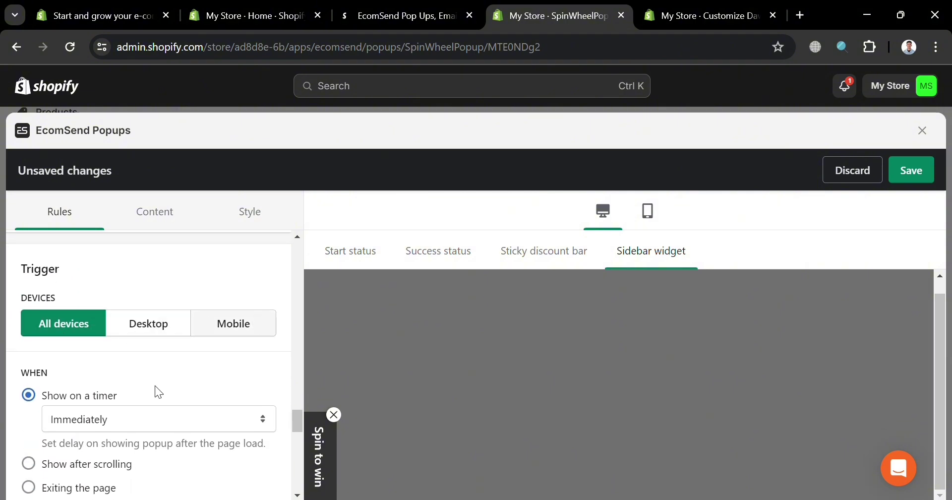
pyautogui.scroll(-3, 135, 404)
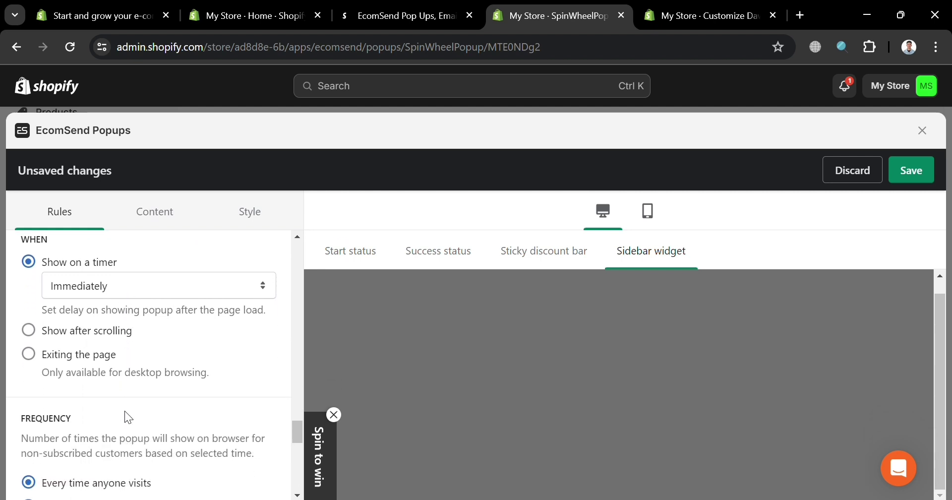
pyautogui.click(201, 290)
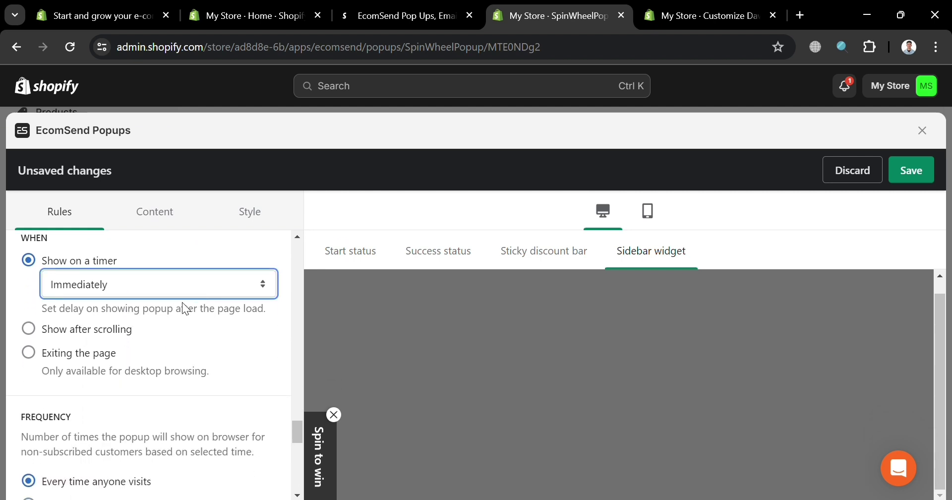
pyautogui.scroll(-3, 172, 394)
pyautogui.scroll(-1, 170, 391)
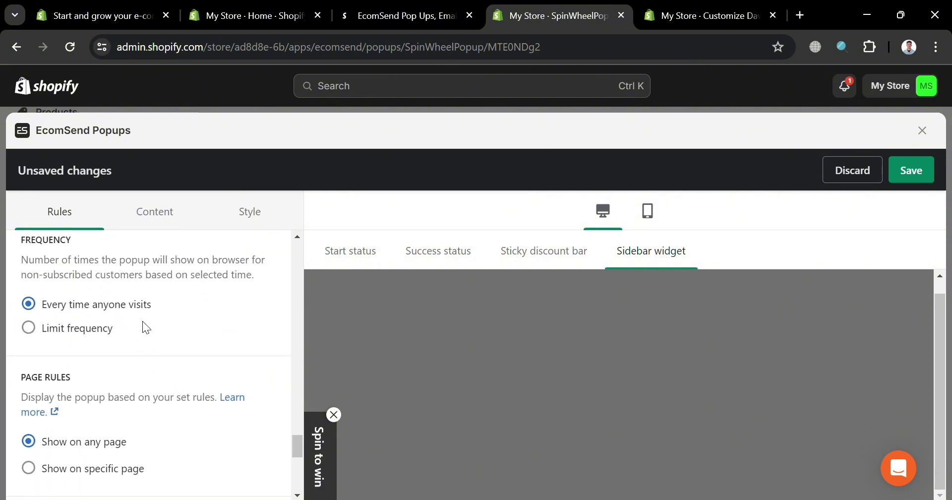
pyautogui.scroll(-3, 160, 423)
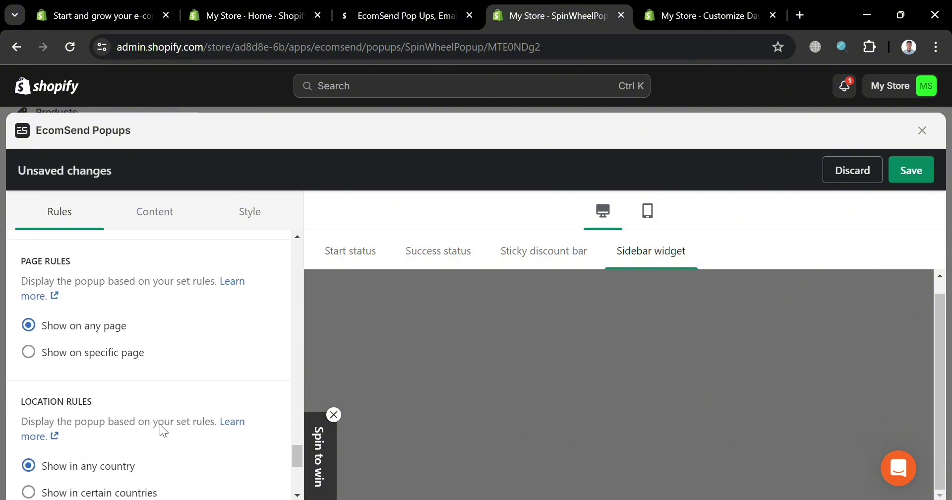
pyautogui.scroll(-3, 184, 471)
pyautogui.scroll(-3, 185, 474)
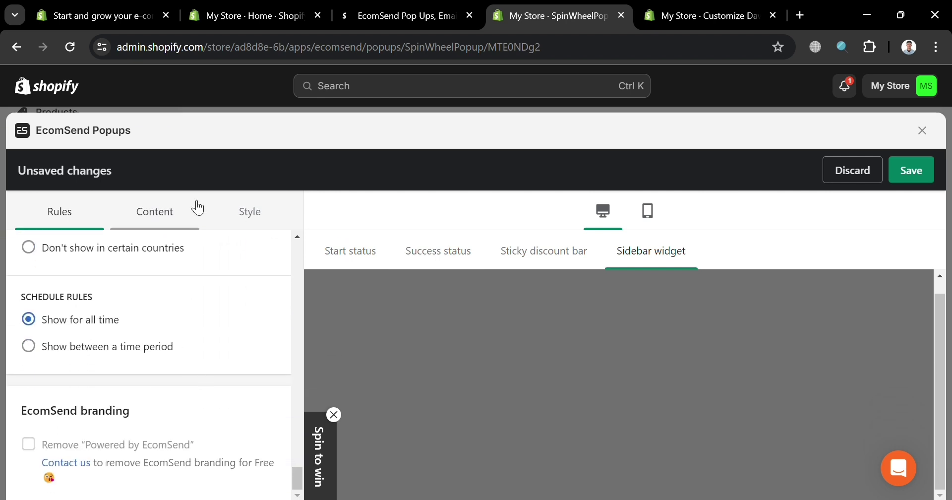
# Step: Review the popup's Content texts: description, success status, sticky bar, sidebar widget and error messages
pyautogui.click(148, 205)
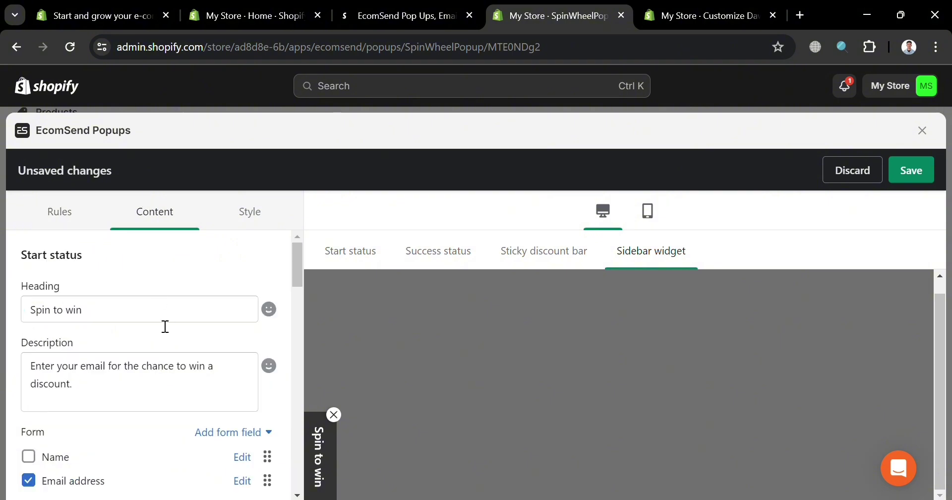
pyautogui.click(189, 375)
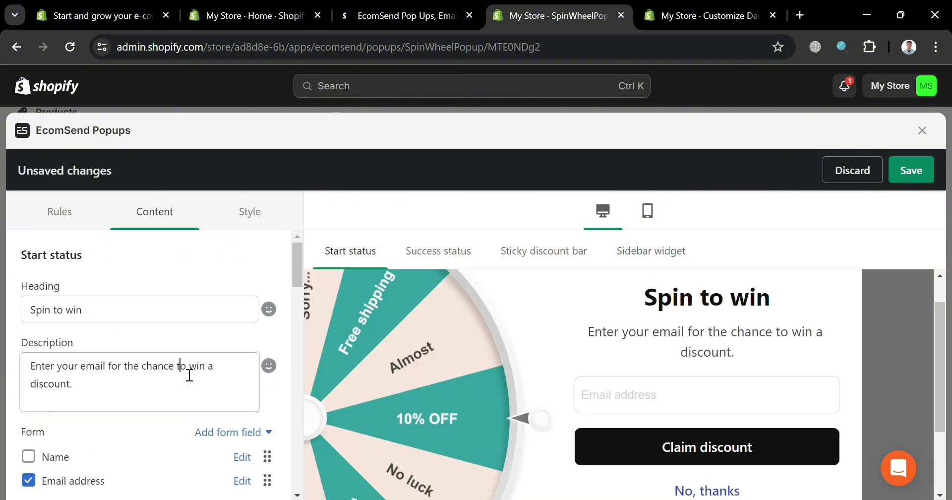
pyautogui.scroll(-2, 189, 375)
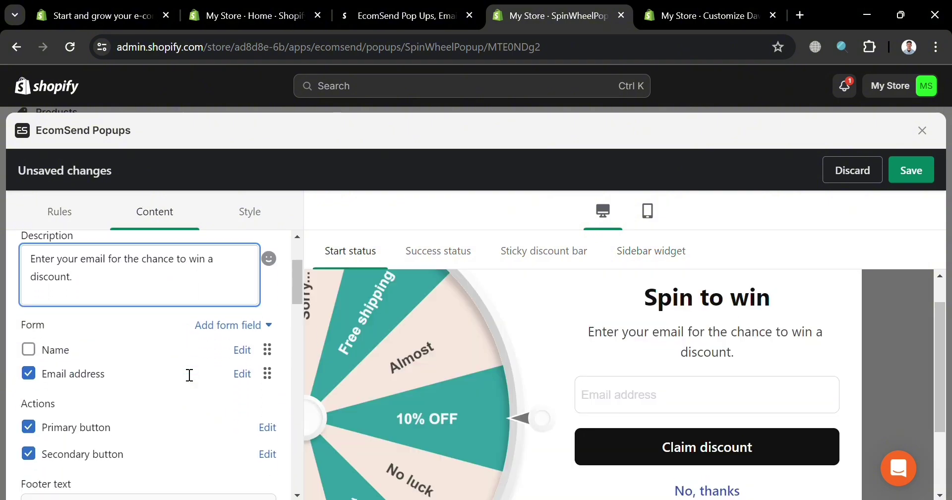
pyautogui.scroll(-1, 169, 404)
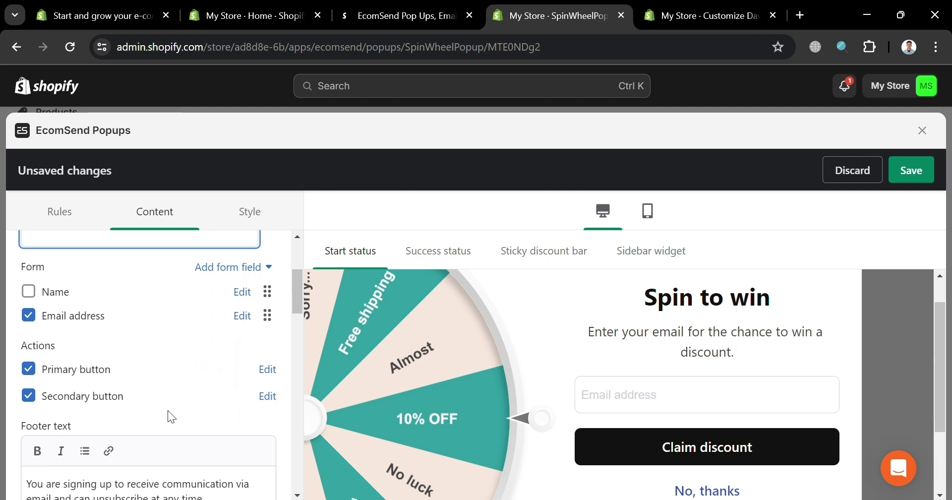
pyautogui.scroll(-2, 203, 411)
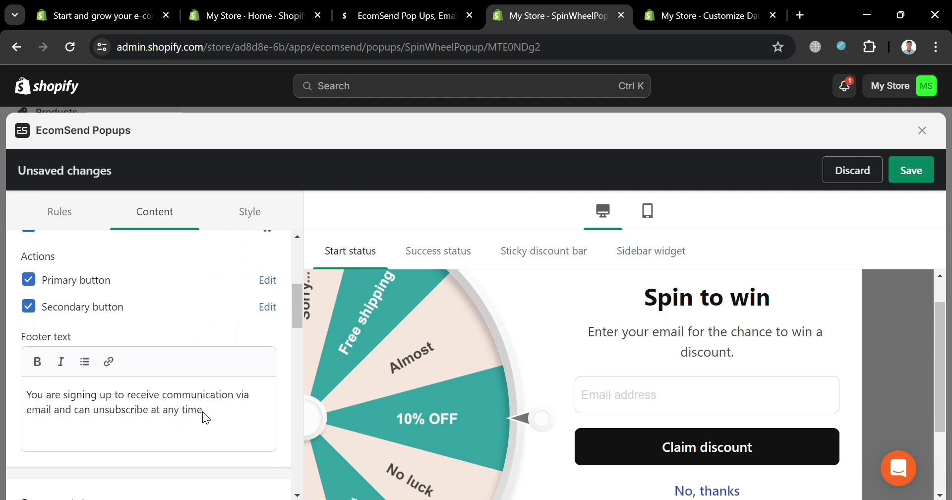
pyautogui.scroll(-1, 202, 412)
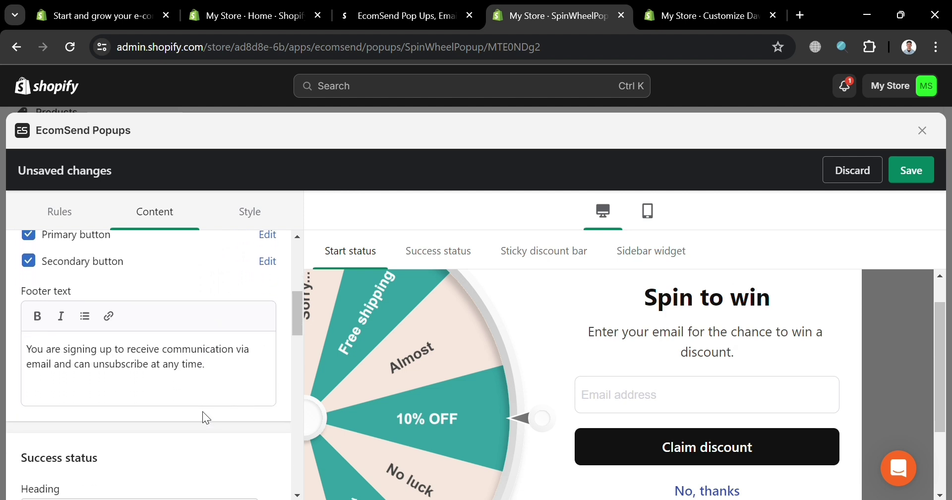
pyautogui.scroll(-1, 204, 415)
pyautogui.scroll(-2, 220, 405)
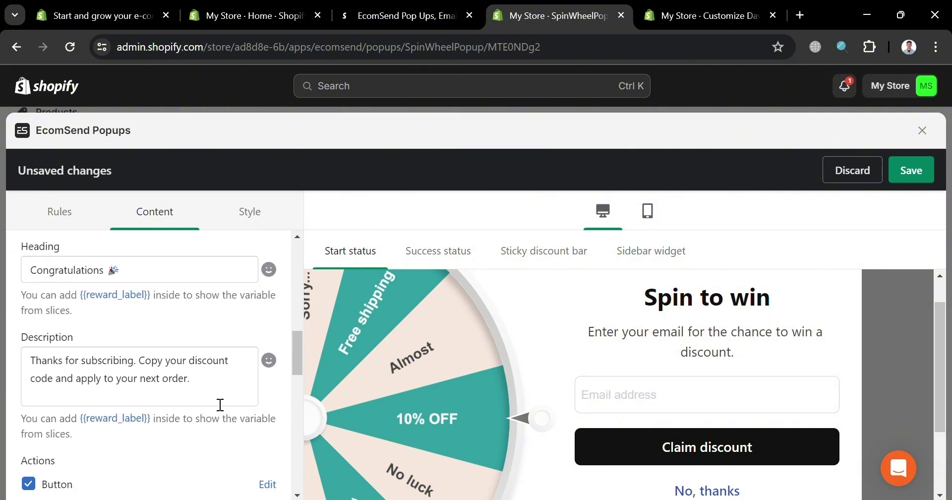
pyautogui.scroll(-1, 201, 302)
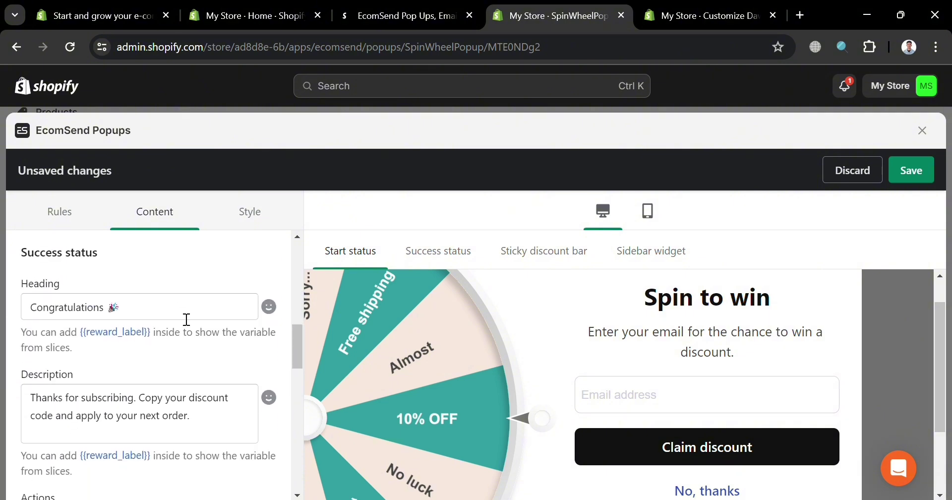
pyautogui.scroll(-3, 191, 410)
pyautogui.scroll(-3, 191, 412)
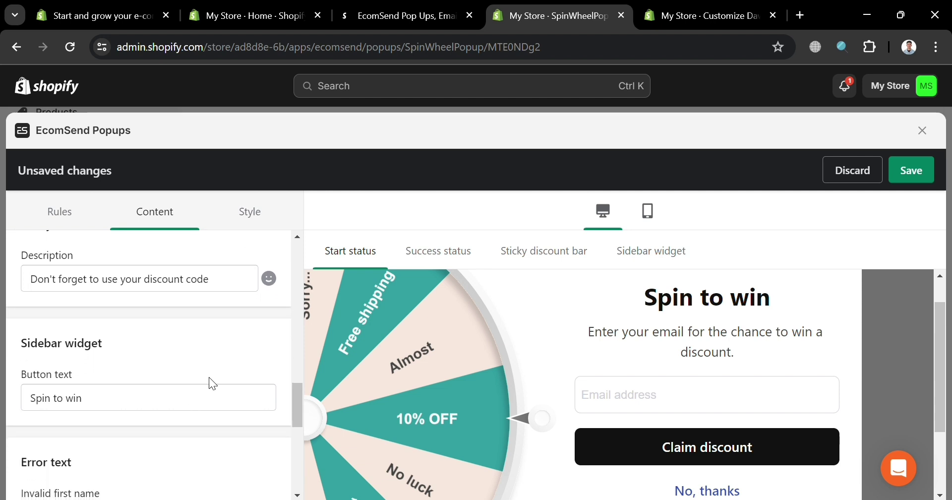
pyautogui.scroll(-2, 209, 383)
pyautogui.scroll(-2, 209, 378)
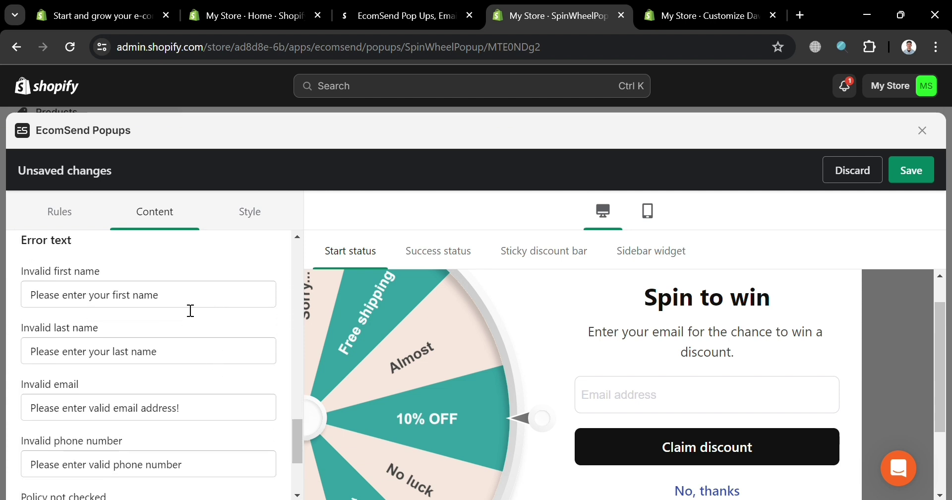
pyautogui.scroll(-3, 206, 420)
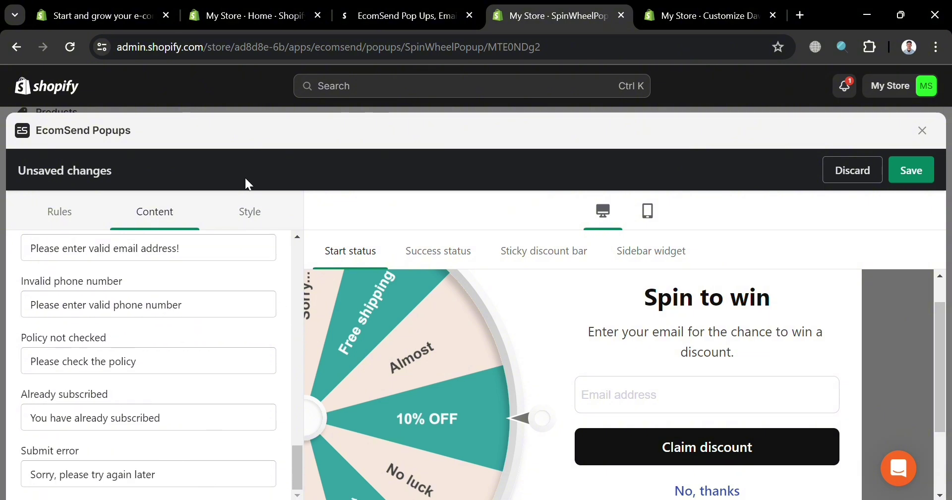
# Step: In Style settings, try the logo width and leave the popup alignment at Center
pyautogui.click(258, 218)
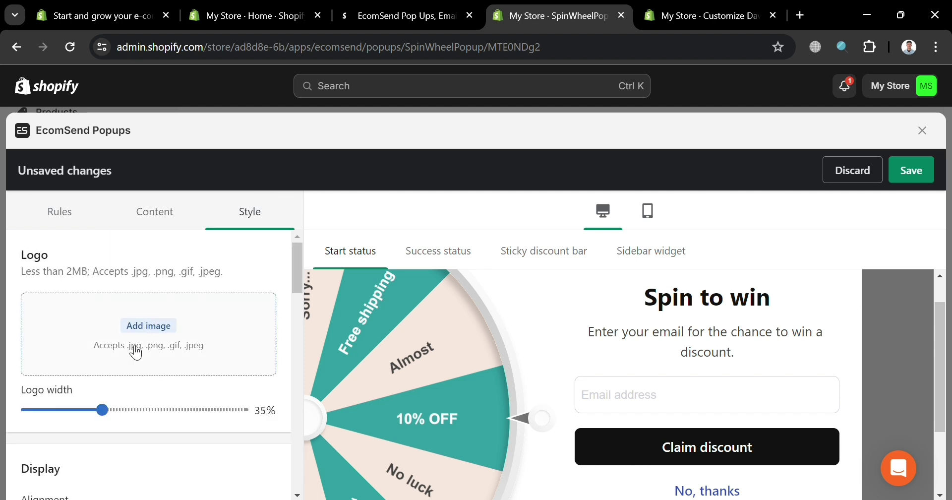
pyautogui.moveTo(102, 410)
pyautogui.mouseDown()
pyautogui.moveTo(66, 409)
pyautogui.moveTo(102, 409)
pyautogui.mouseUp()
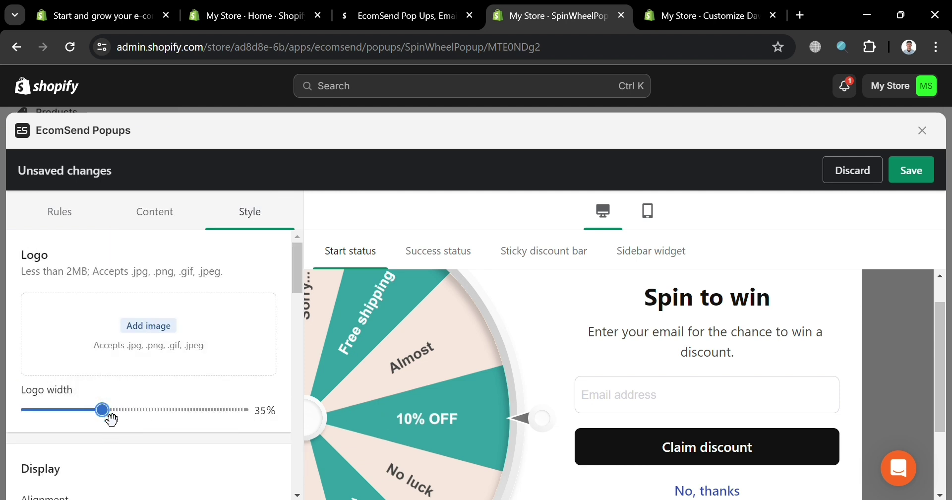
pyautogui.scroll(-3, 542, 399)
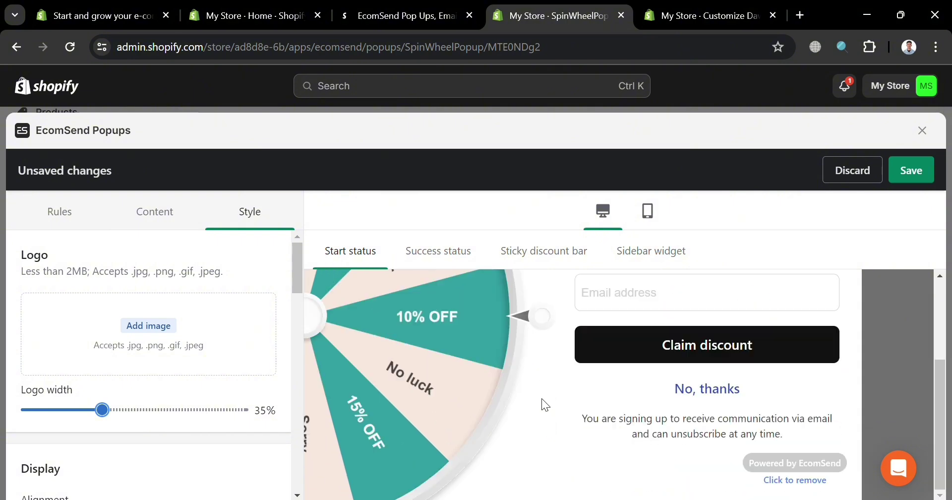
pyautogui.scroll(1, 542, 397)
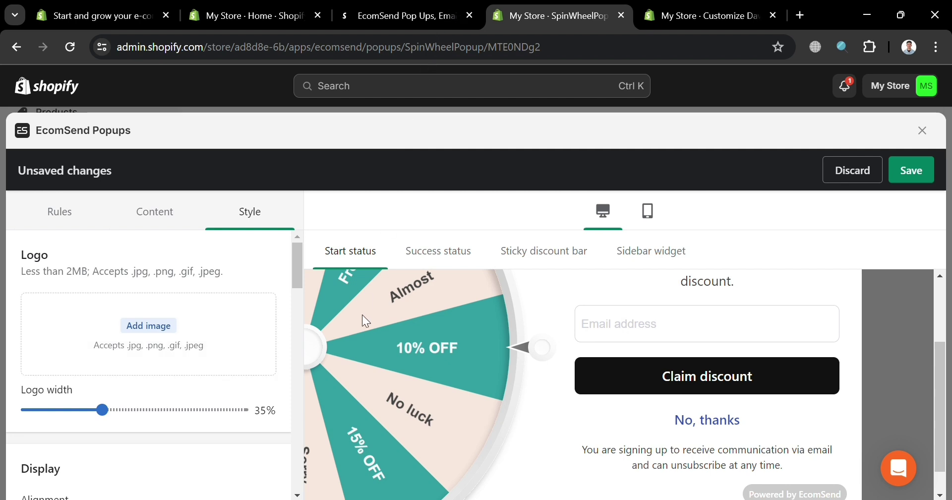
pyautogui.moveTo(948, 364); pyautogui.dragTo(948, 302)
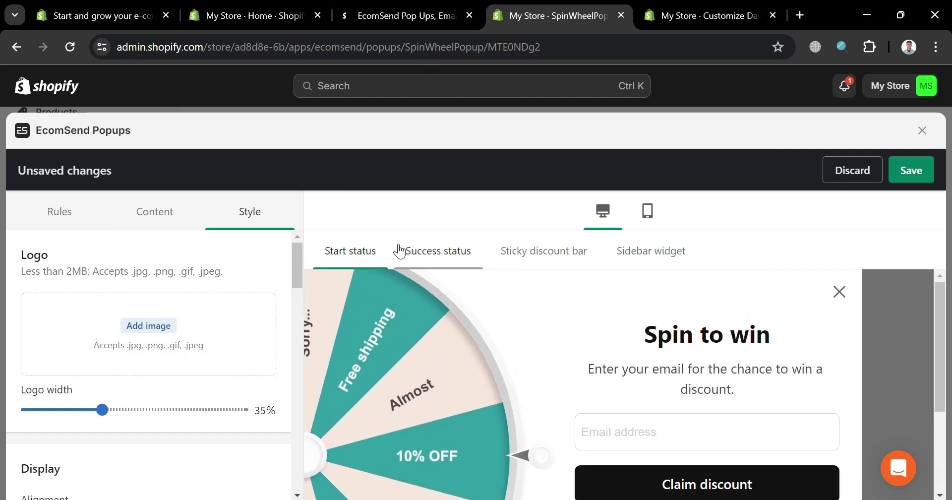
pyautogui.scroll(-4, 111, 381)
pyautogui.click(139, 358)
pyautogui.click(208, 306)
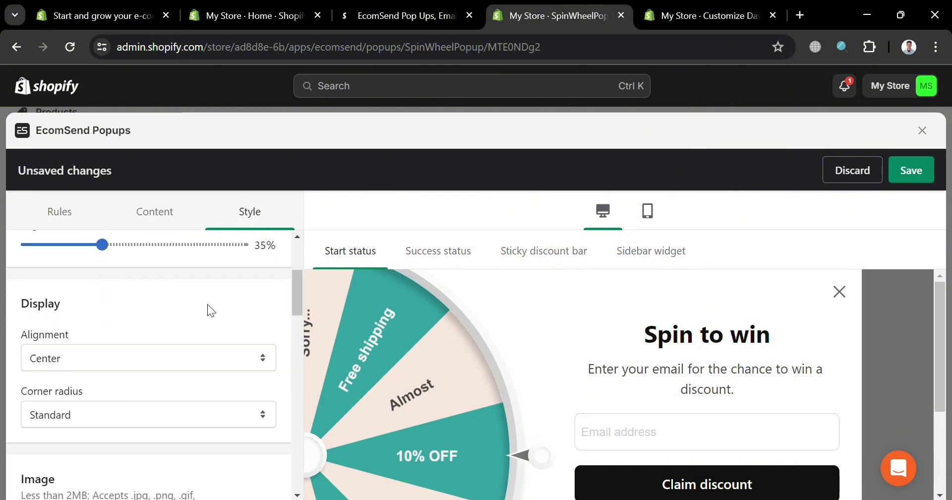
# Step: Scroll to the CSS box and preview the success screen reading 'Congratulations'
pyautogui.scroll(-4, 201, 412)
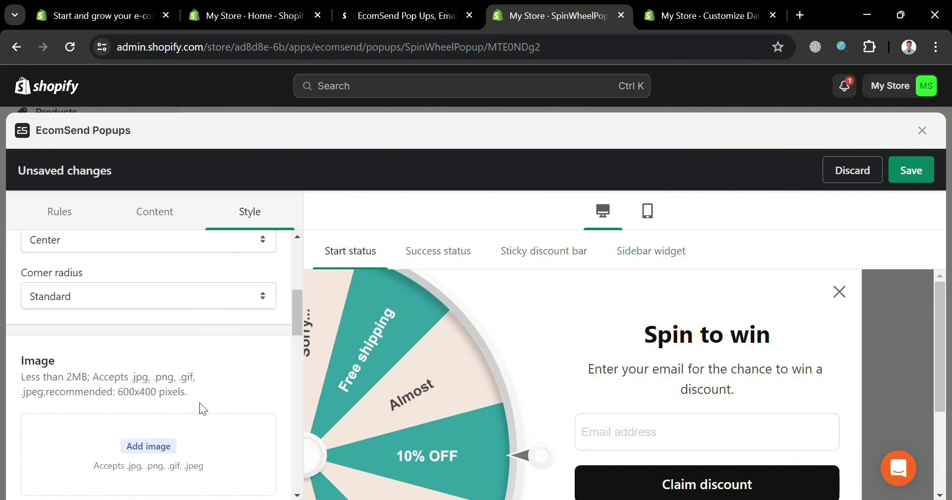
pyautogui.scroll(-4, 200, 402)
pyautogui.scroll(-3, 72, 376)
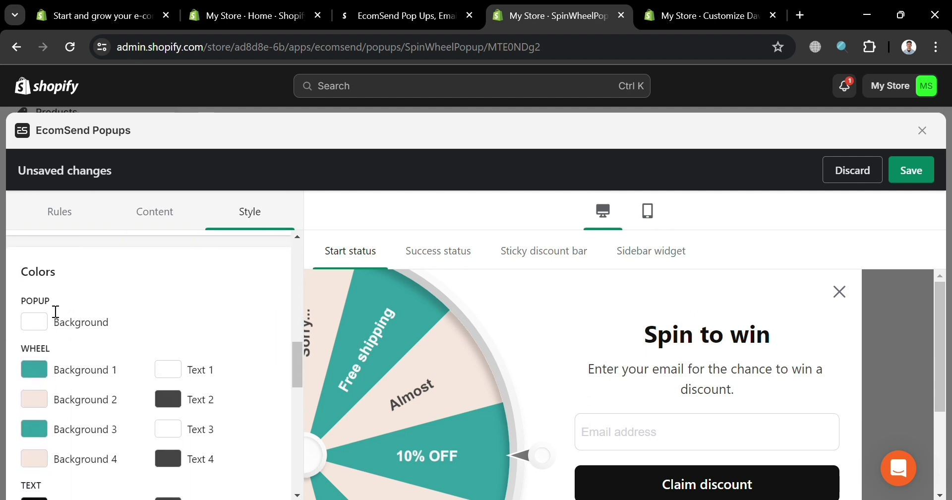
pyautogui.scroll(-4, 117, 404)
pyautogui.scroll(-3, 117, 406)
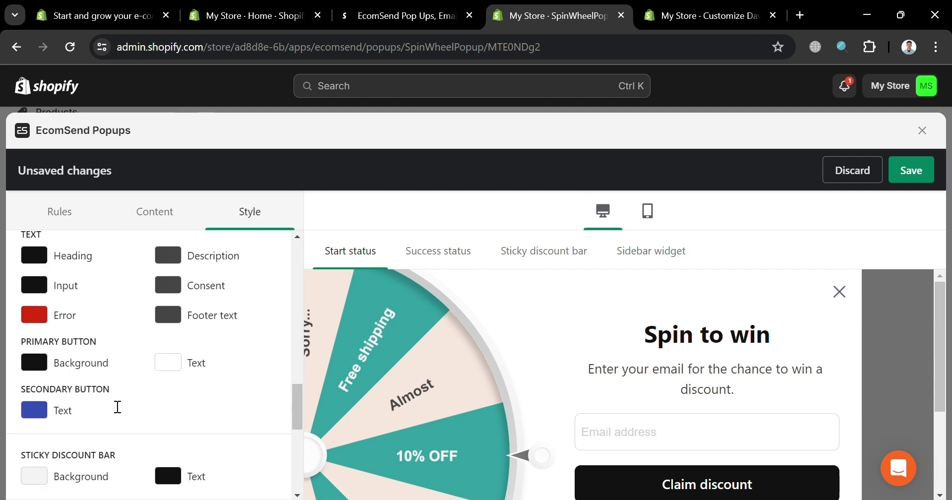
pyautogui.scroll(-4, 117, 407)
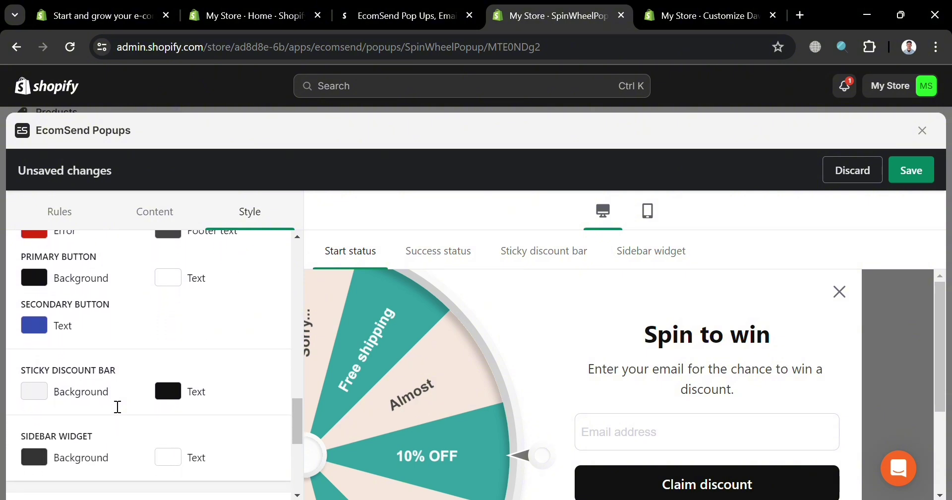
pyautogui.scroll(-2, 109, 397)
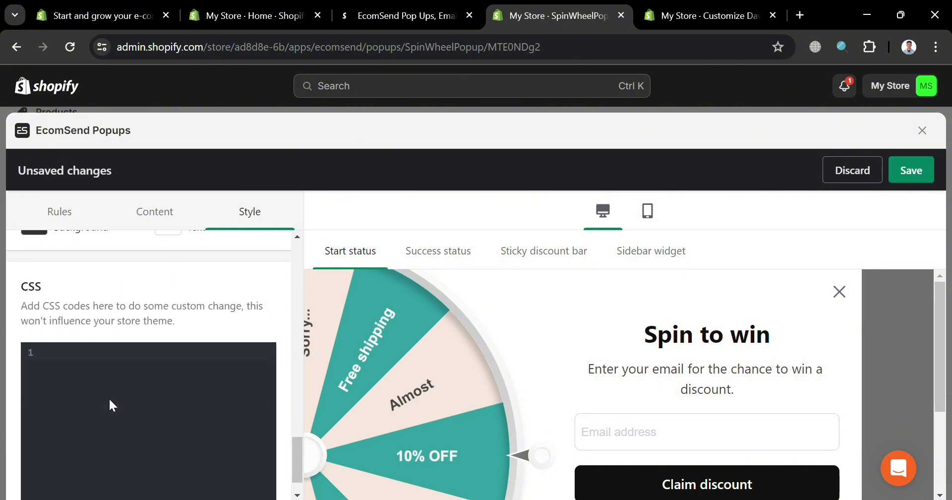
pyautogui.click(446, 259)
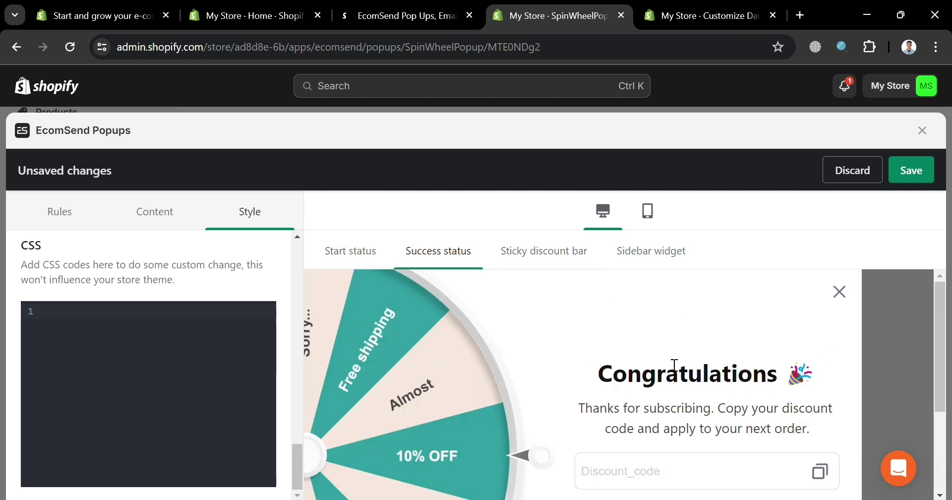
# Step: Preview the sticky discount bar and sidebar widget, then return to the start state
pyautogui.click(542, 257)
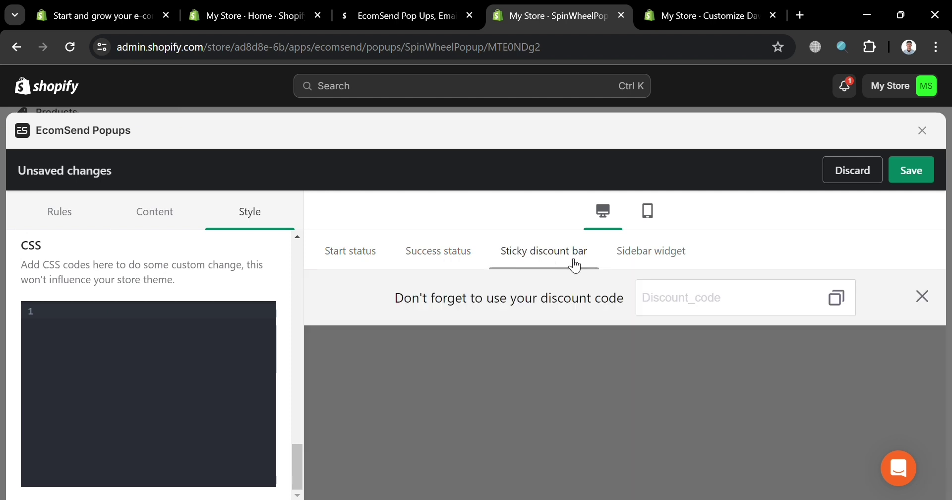
pyautogui.click(644, 263)
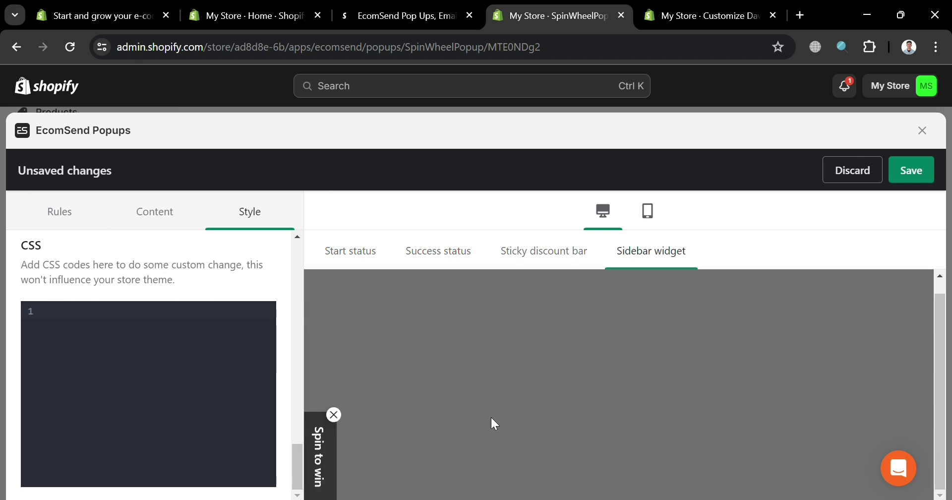
pyautogui.click(359, 259)
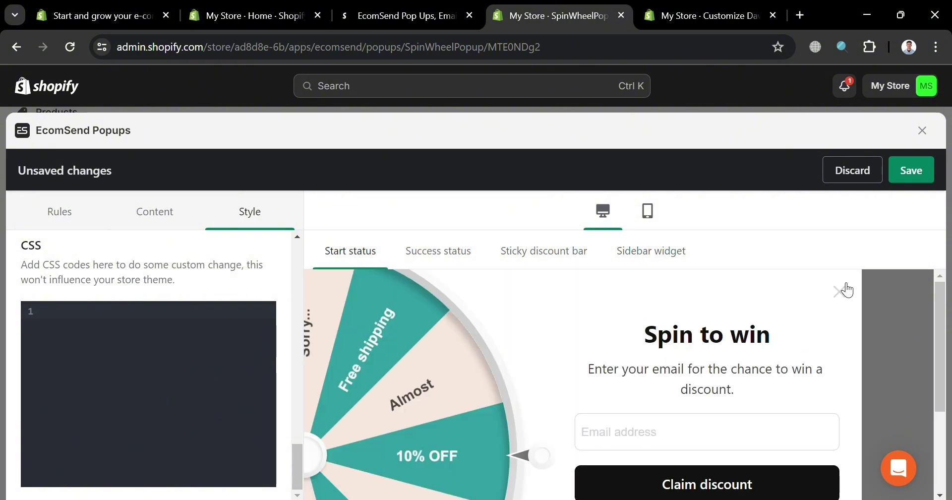
# Step: Save the spin wheel popup so it shows as Published
pyautogui.click(917, 181)
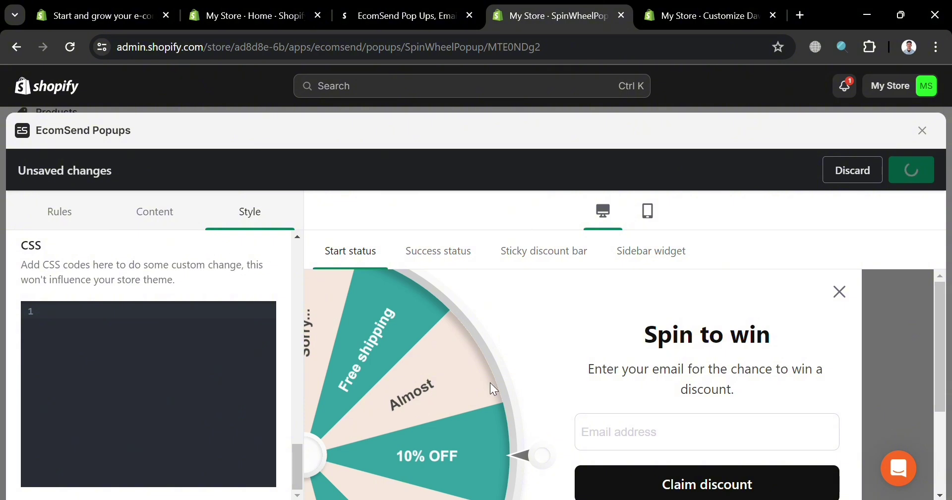
pyautogui.scroll(-3, 476, 325)
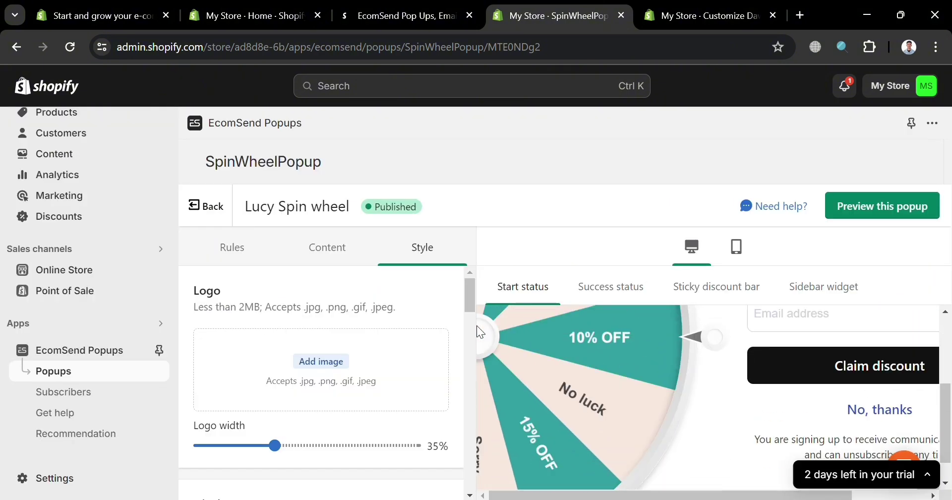
pyautogui.scroll(3, 478, 329)
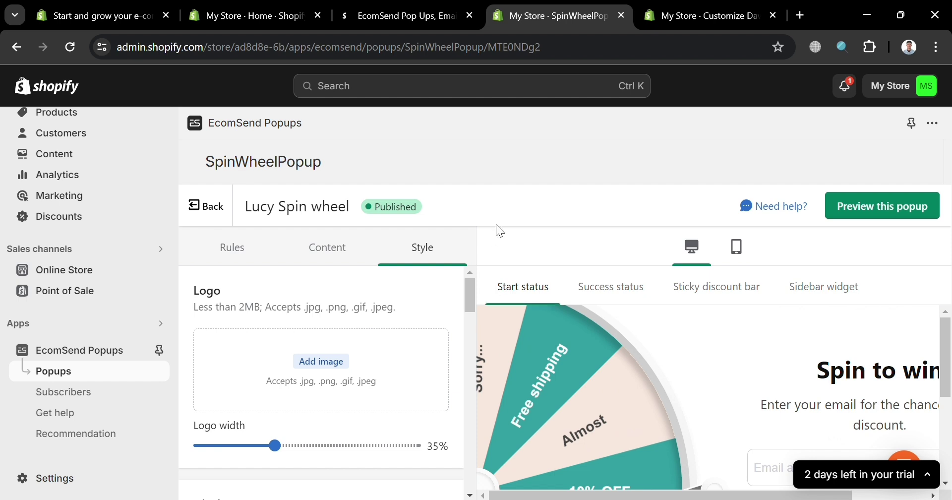
pyautogui.click(102, 395)
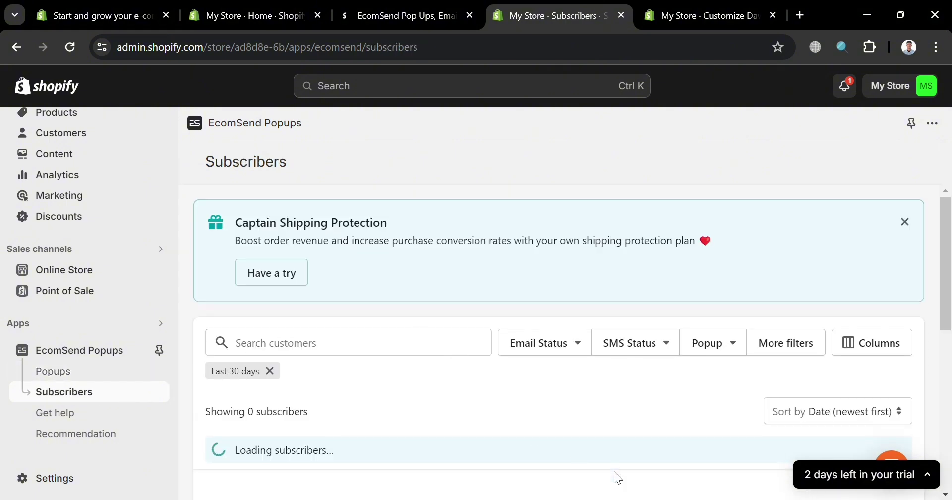
# Step: Look through the empty subscriber list (0 subscribers), then go to EcomSend's Get help page
pyautogui.scroll(-2, 629, 389)
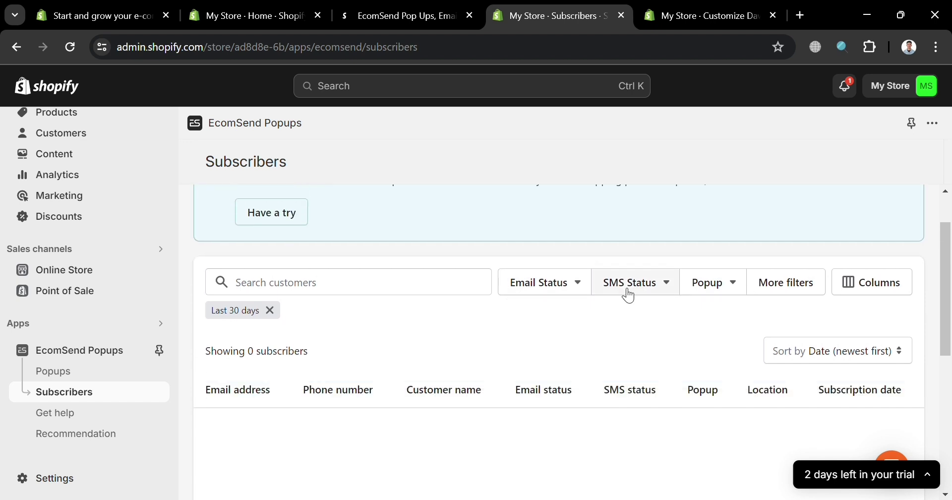
pyautogui.scroll(-3, 667, 414)
pyautogui.scroll(-3, 669, 415)
pyautogui.scroll(2, 669, 415)
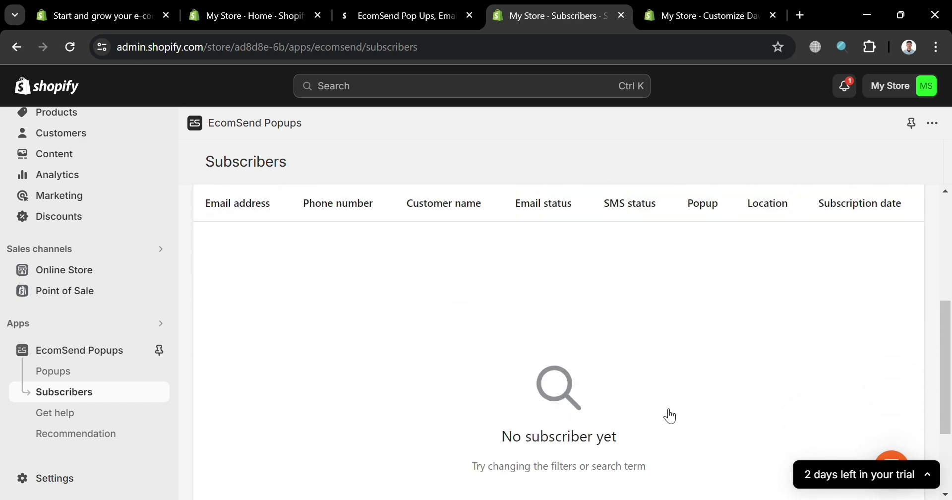
pyautogui.scroll(5, 669, 415)
pyautogui.scroll(-2, 669, 416)
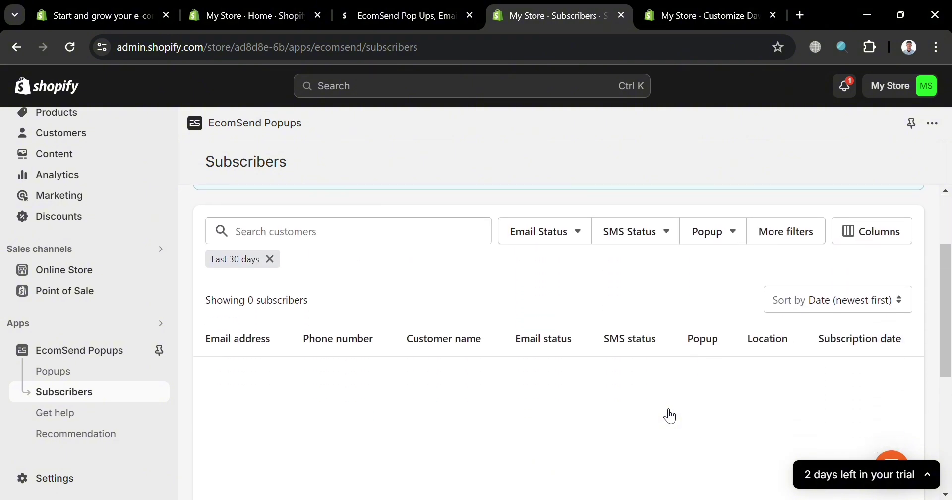
pyautogui.scroll(-1, 669, 414)
pyautogui.scroll(4, 637, 382)
pyautogui.scroll(-2, 637, 380)
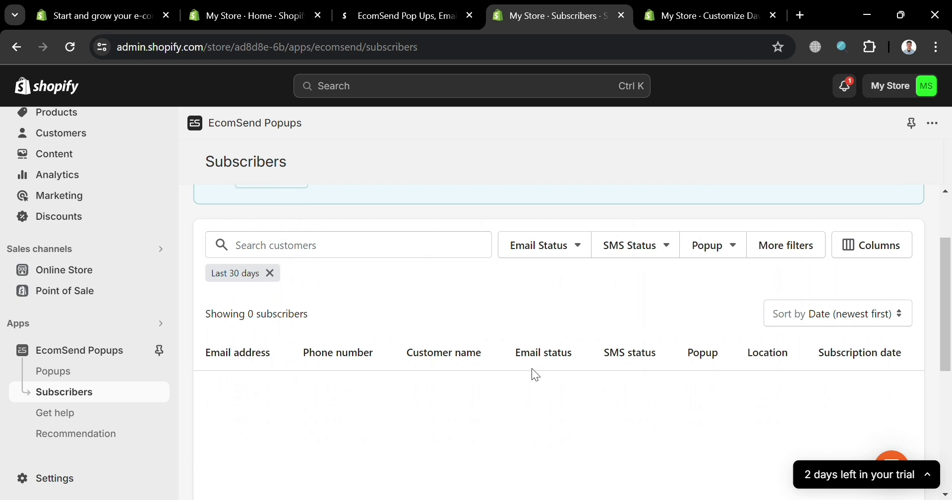
pyautogui.click(58, 416)
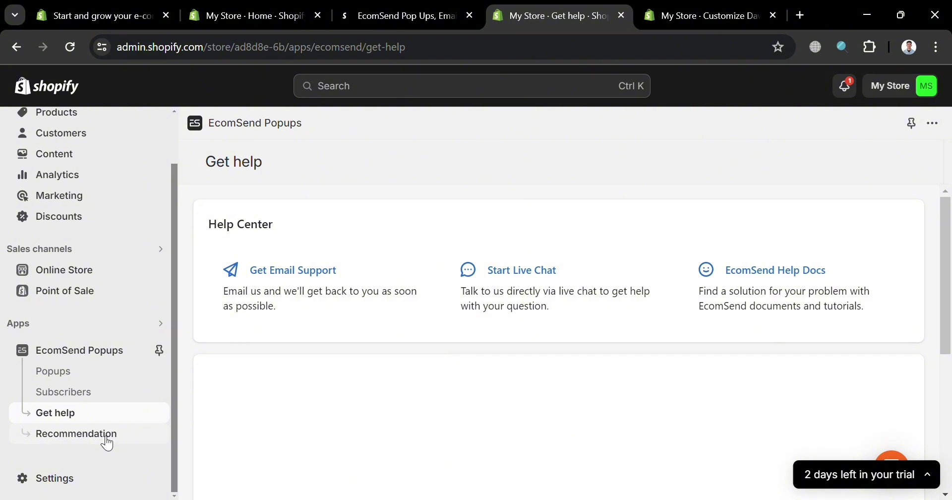
# Step: Dismiss the recommend-us survey, browse the recommended app cards, and return to the EcomSend Dashboard
pyautogui.click(77, 433)
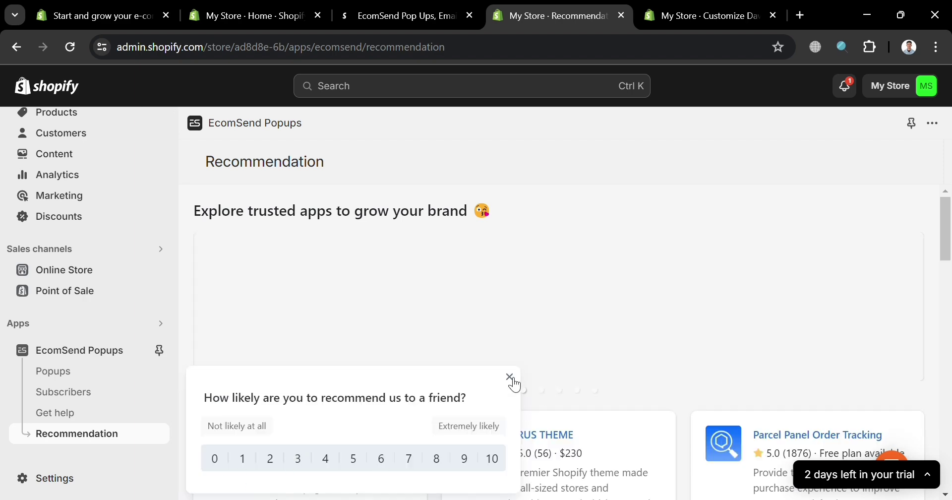
pyautogui.click(511, 377)
pyautogui.scroll(-5, 512, 383)
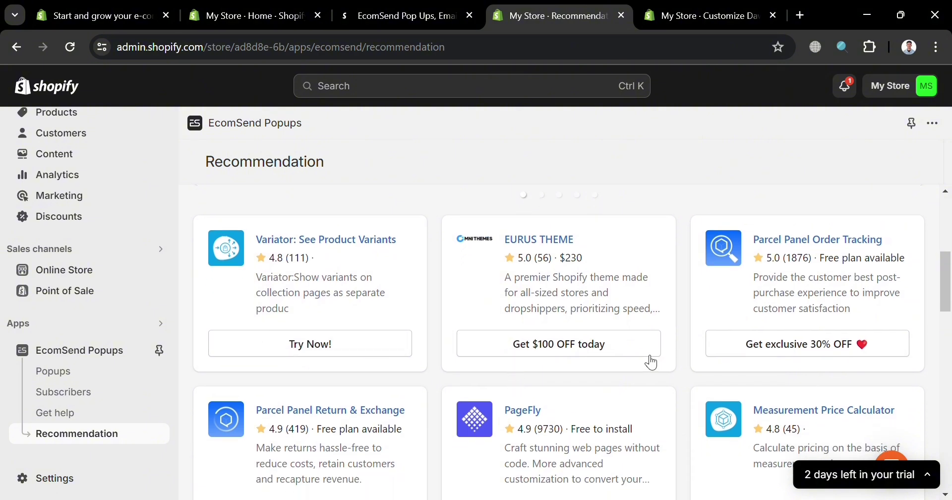
pyautogui.scroll(-7, 655, 378)
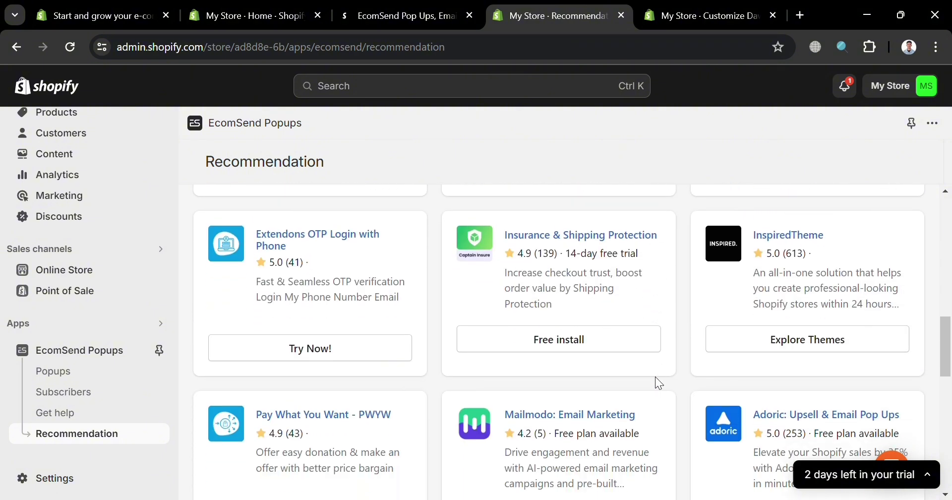
pyautogui.scroll(-6, 661, 417)
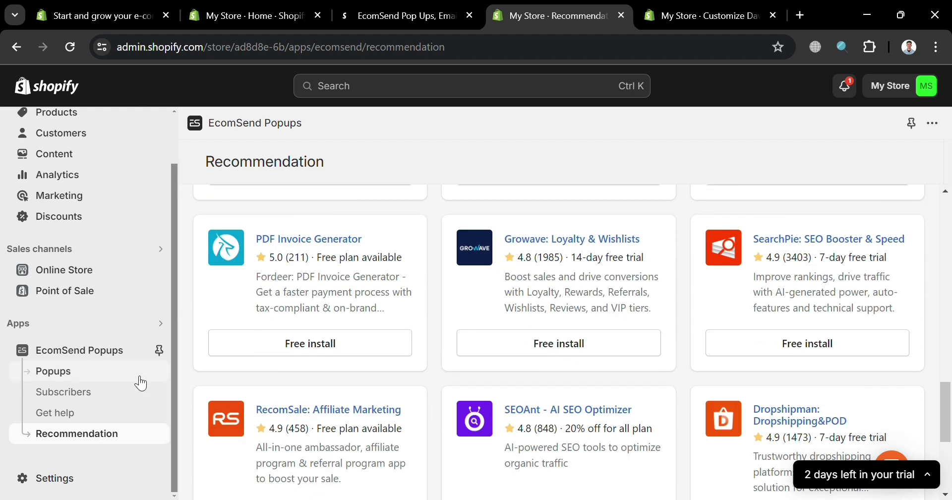
pyautogui.click(101, 351)
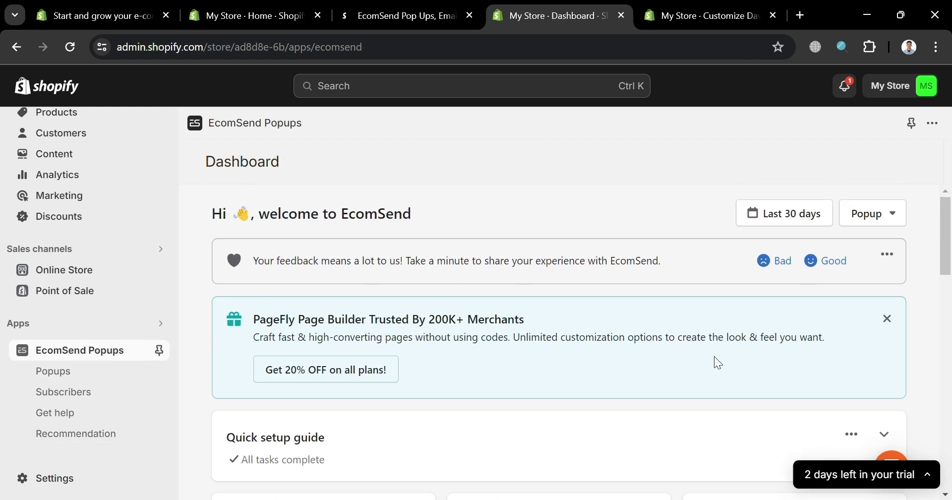
pyautogui.scroll(-5, 717, 363)
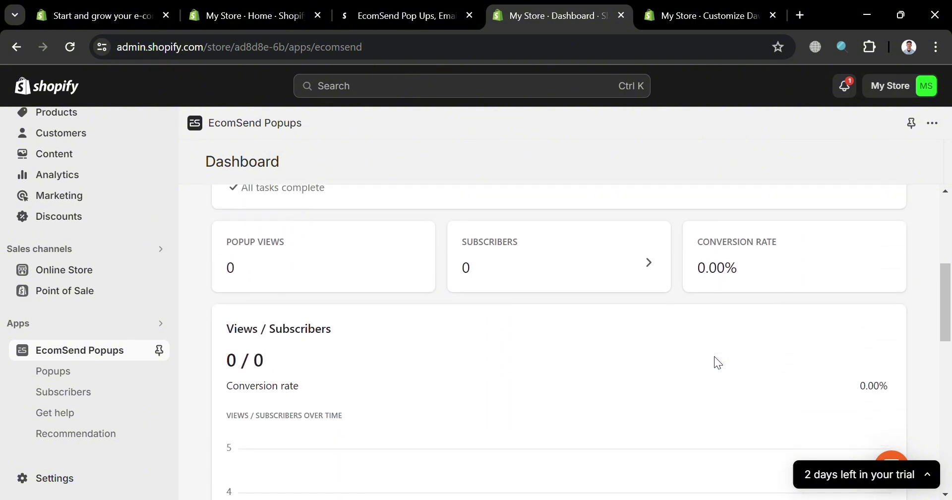
pyautogui.scroll(1, 717, 363)
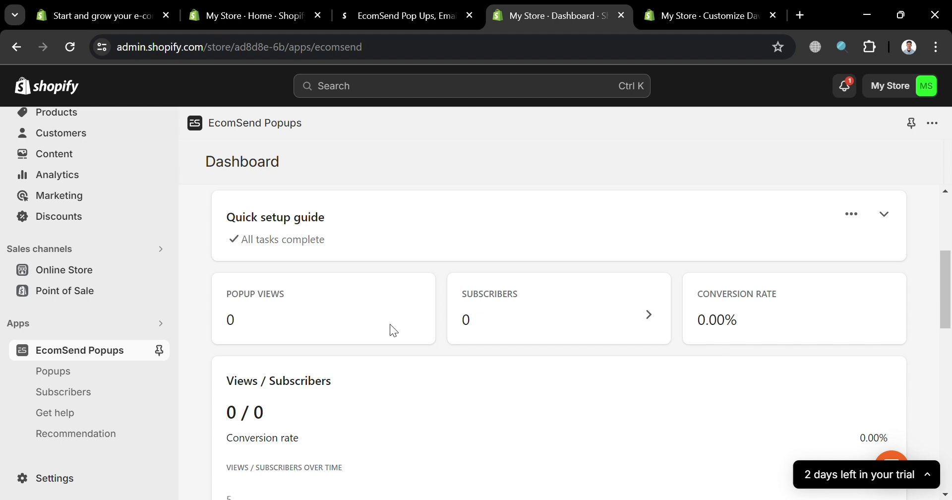
pyautogui.scroll(-9, 671, 438)
pyautogui.scroll(-4, 672, 435)
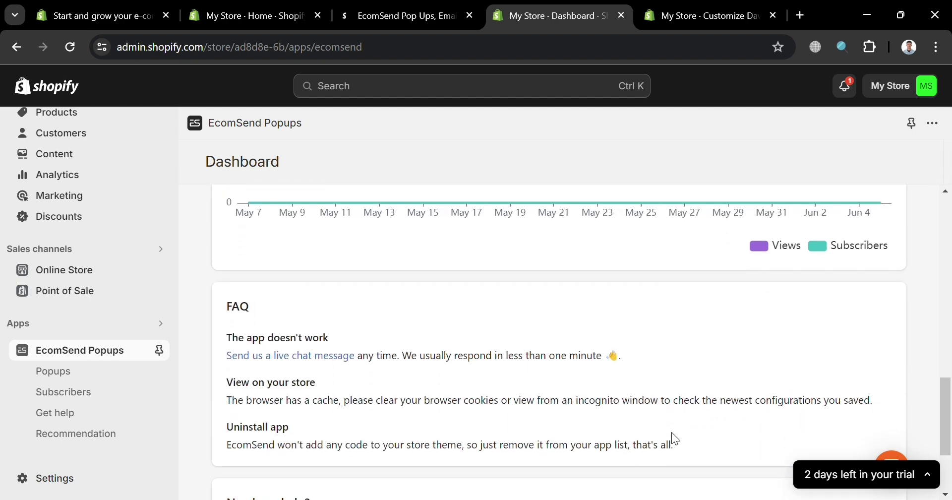
pyautogui.scroll(15, 671, 433)
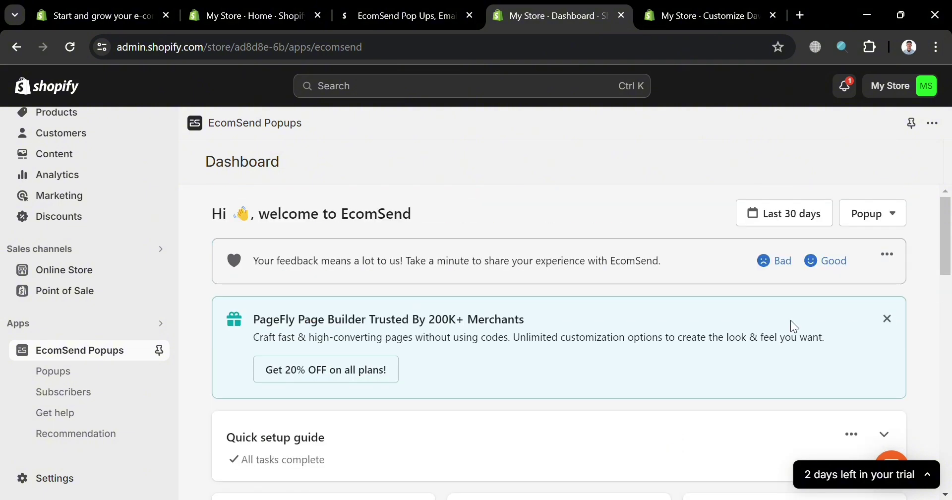
pyautogui.click(897, 216)
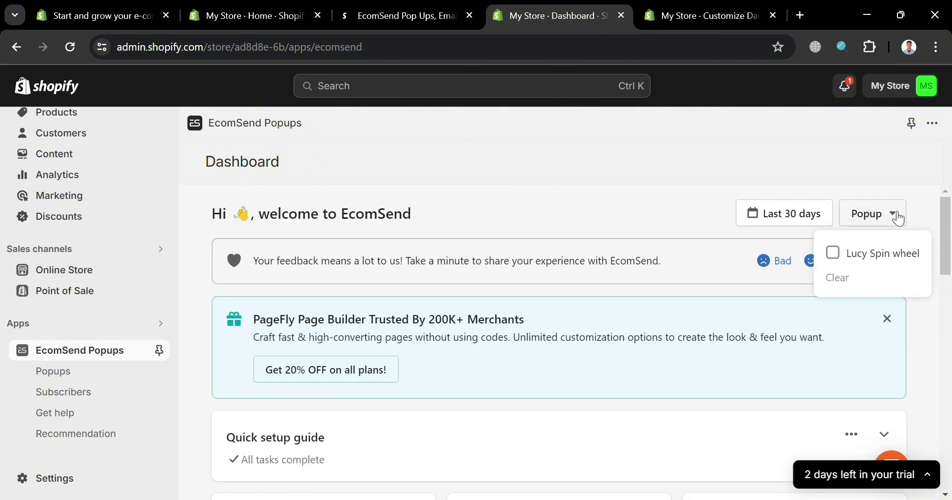
pyautogui.click(637, 216)
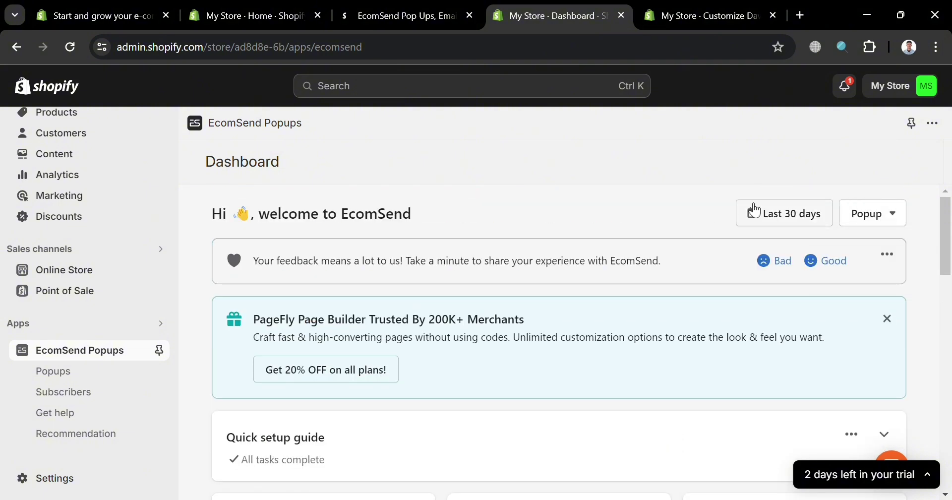
# Step: Open the Dawn theme in the editor from Online Store > Themes
pyautogui.click(64, 269)
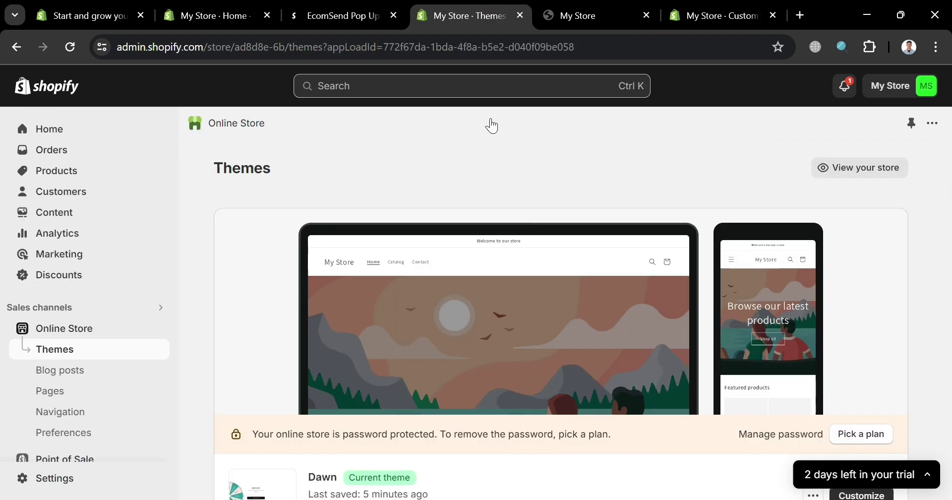
pyautogui.scroll(-4, 526, 221)
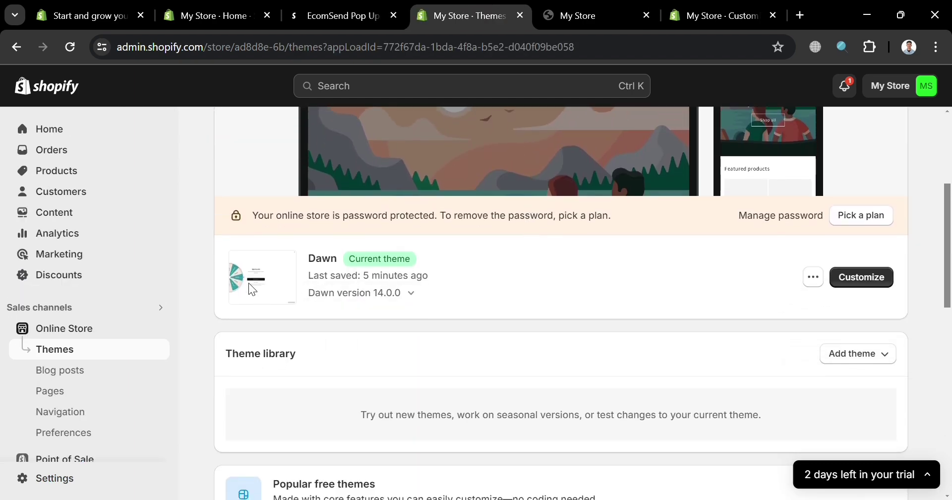
pyautogui.click(888, 279)
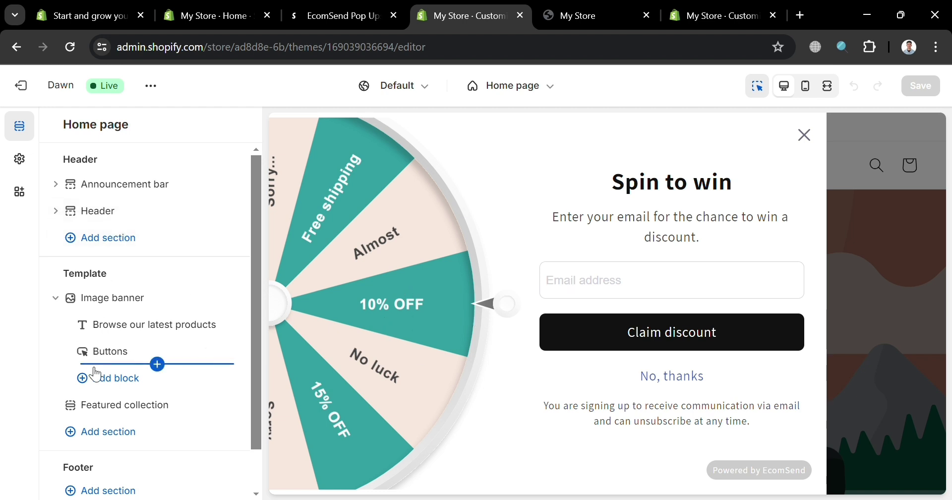
# Step: Check the theme editor's Add section list, then return to the EcomSend Pop Up store listing
pyautogui.scroll(-1, 96, 367)
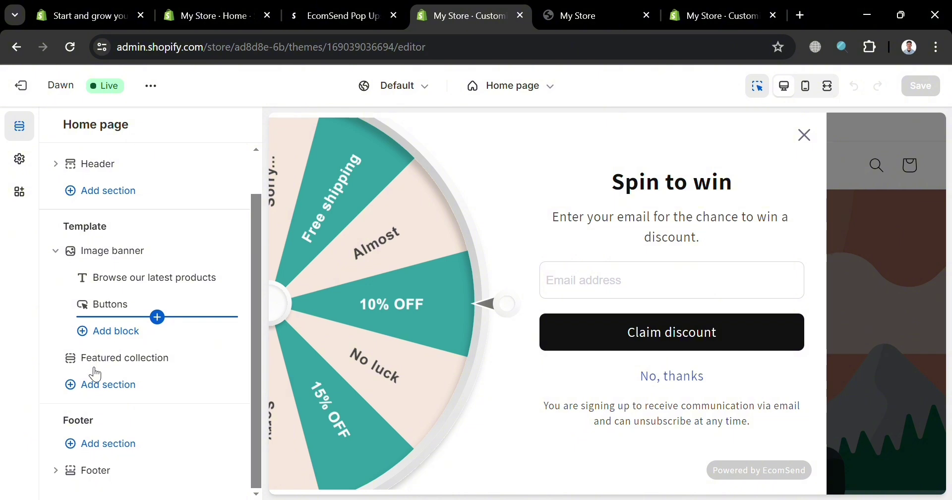
pyautogui.click(108, 395)
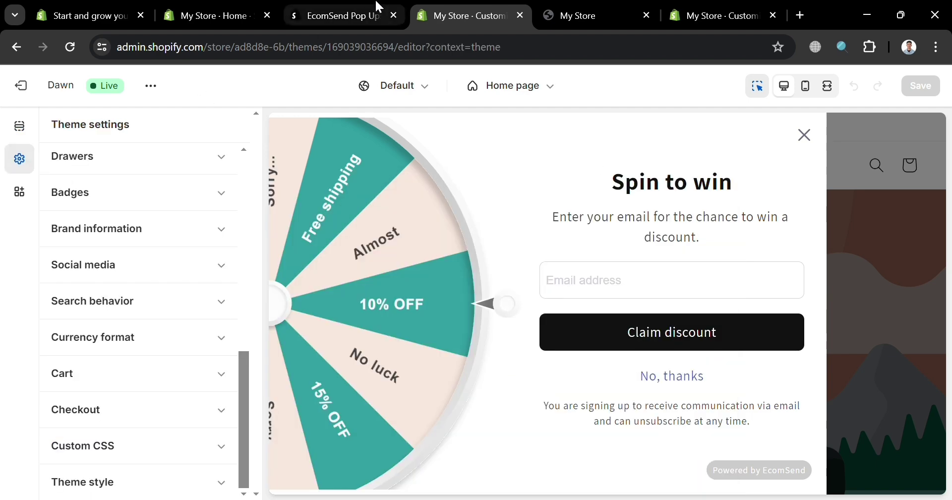
pyautogui.click(377, 6)
pyautogui.scroll(10, 503, 255)
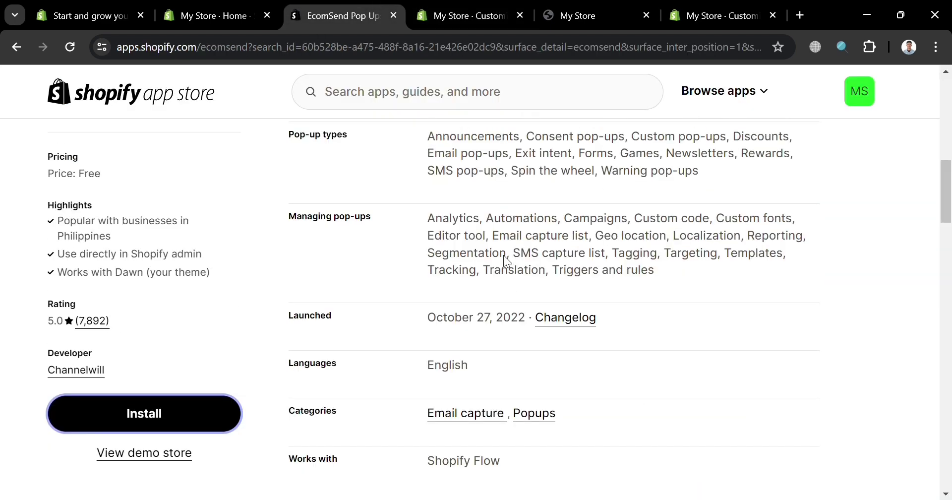